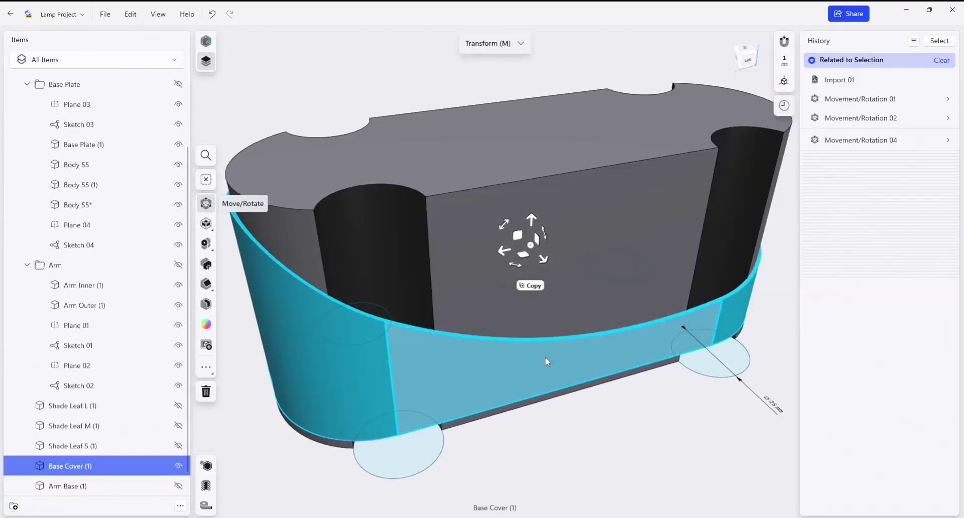
- Undo the last change made to the lamp base
{"action": "right_click_drag", "start_coordinate": [545, 361], "coordinate": [571, 321]}
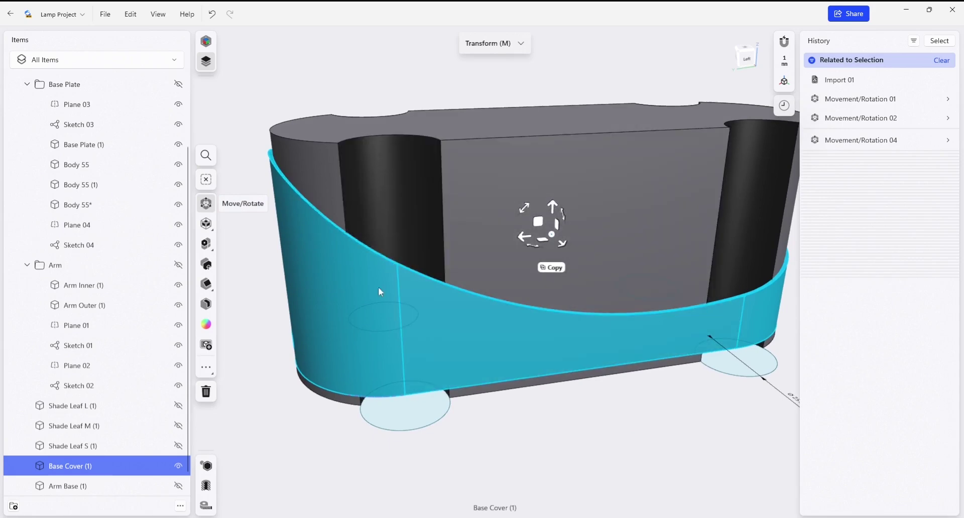
{"action": "right_click_drag", "start_coordinate": [416, 275], "coordinate": [410, 236]}
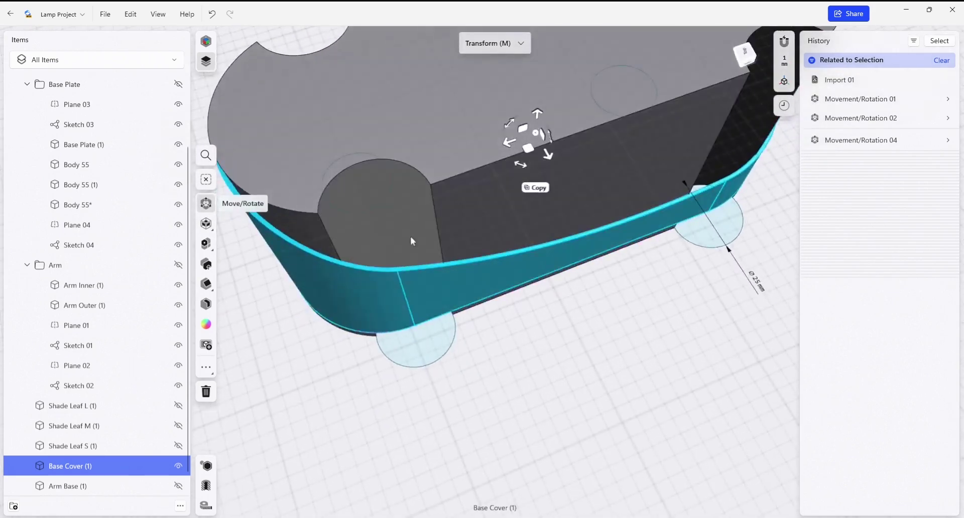
{"action": "right_click_drag", "start_coordinate": [420, 275], "coordinate": [643, 383]}
{"action": "scroll", "coordinate": [518, 442], "scroll_direction": "down", "scroll_amount": 2}
{"action": "key", "text": "ctrl+z"}
- Examine the underside and the sides of the lamp base and its cover
{"action": "right_click_drag", "start_coordinate": [518, 441], "coordinate": [499, 397]}
{"action": "right_click_drag", "start_coordinate": [467, 462], "coordinate": [486, 407]}
{"action": "right_click_drag", "start_coordinate": [414, 472], "coordinate": [471, 344]}
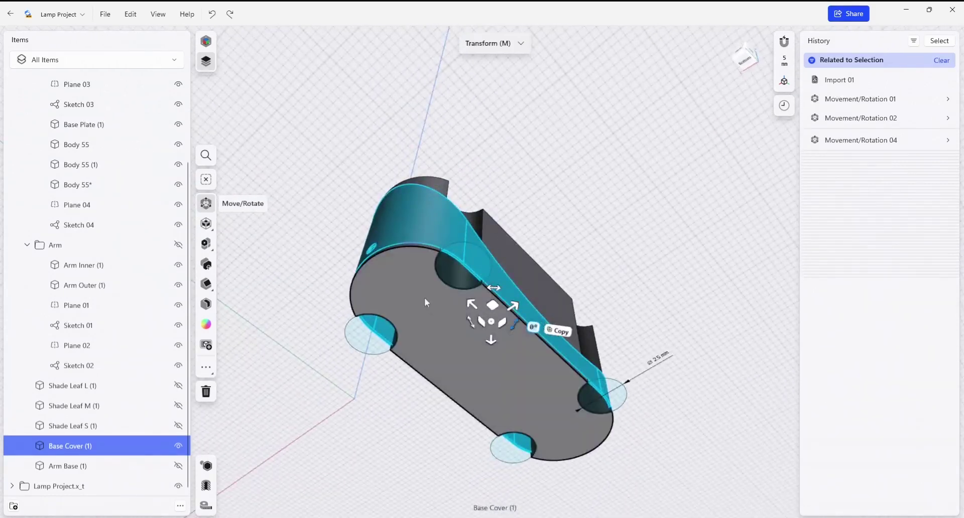
{"action": "right_click_drag", "start_coordinate": [301, 471], "coordinate": [381, 243]}
{"action": "left_click", "coordinate": [380, 245]}
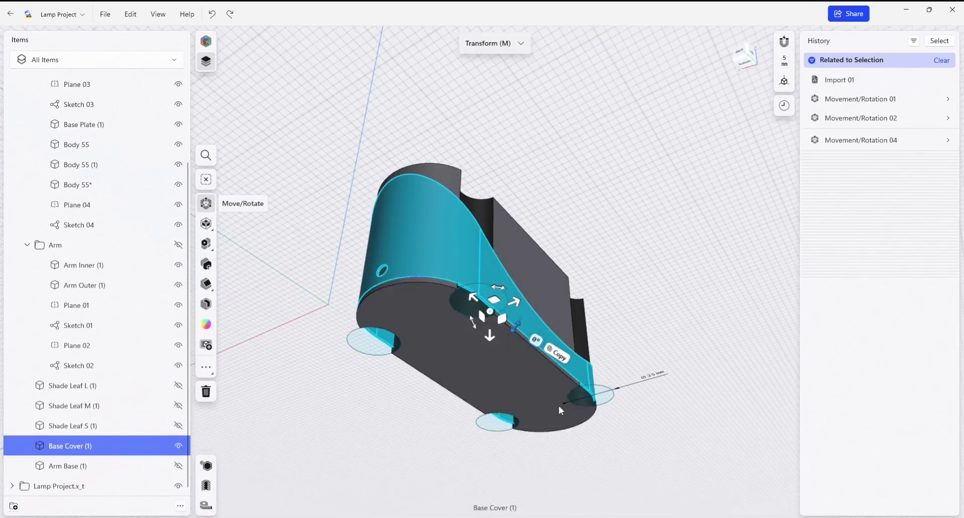
{"action": "right_click_drag", "start_coordinate": [441, 448], "coordinate": [415, 465]}
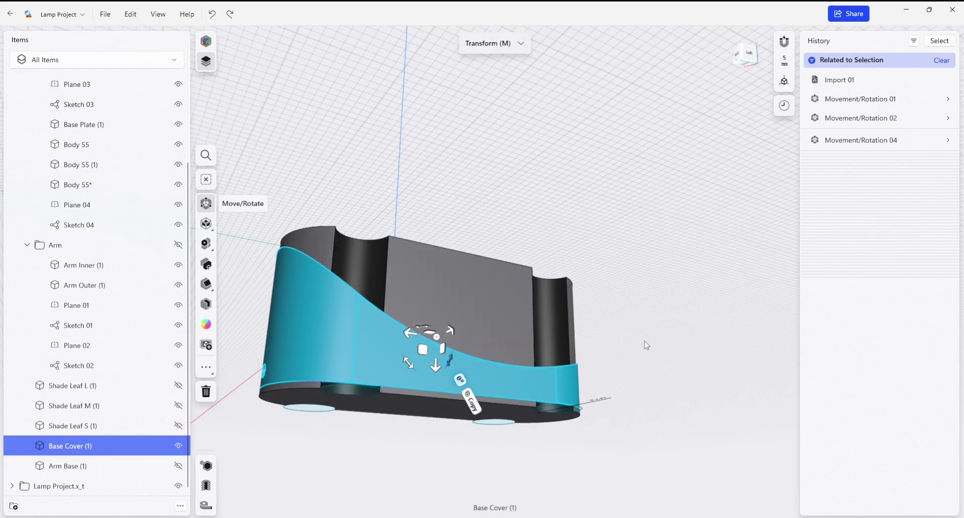
{"action": "right_click_drag", "start_coordinate": [647, 345], "coordinate": [626, 370]}
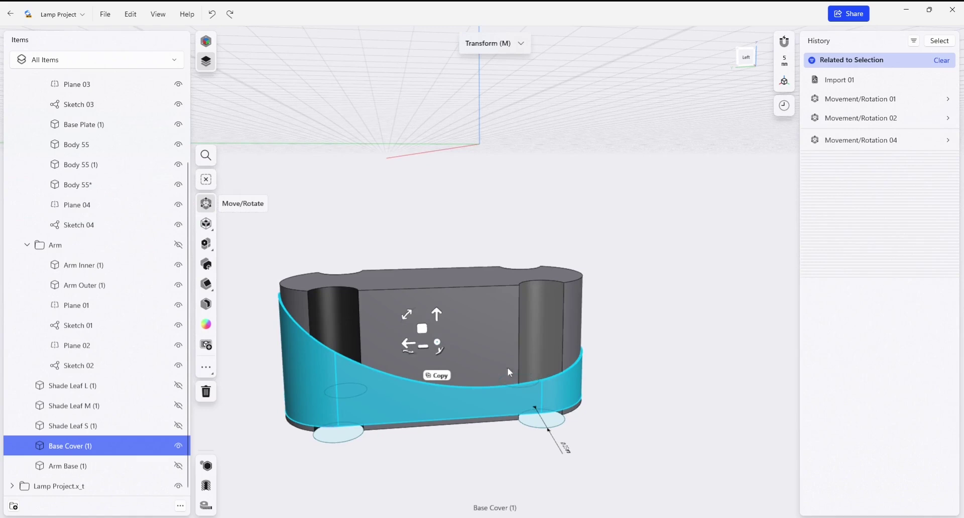
{"action": "right_click_drag", "start_coordinate": [456, 435], "coordinate": [491, 426]}
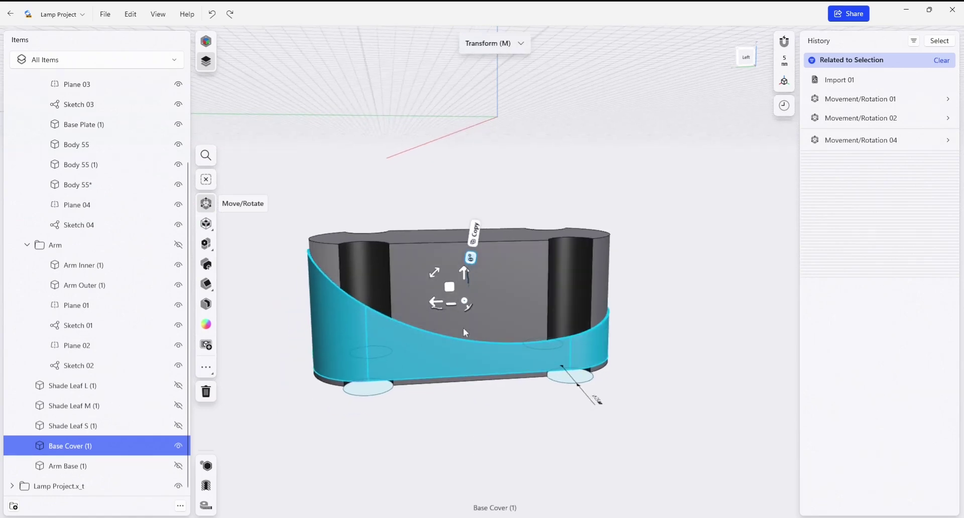
- Start a new sketch on the flat underside face of the lamp base
{"action": "right_click_drag", "start_coordinate": [477, 458], "coordinate": [483, 384]}
{"action": "left_click", "coordinate": [483, 384]}
{"action": "scroll", "coordinate": [391, 369], "scroll_direction": "up", "scroll_amount": 5}
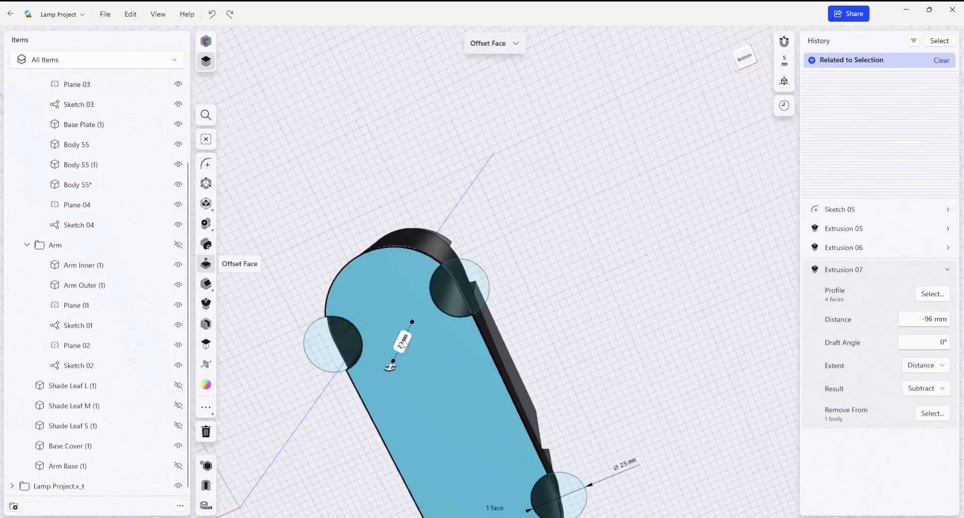
{"action": "left_click", "coordinate": [208, 166]}
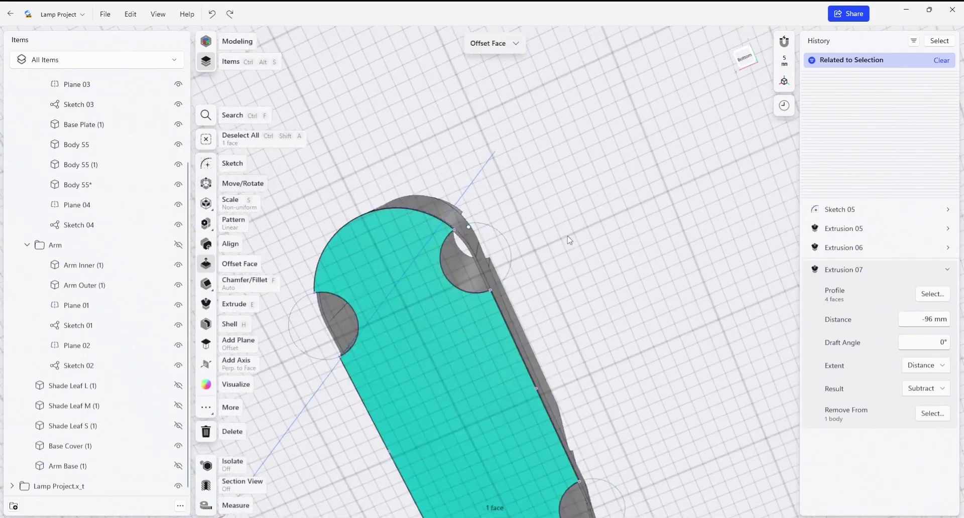
{"action": "scroll", "coordinate": [514, 159], "scroll_direction": "up", "scroll_amount": 2}
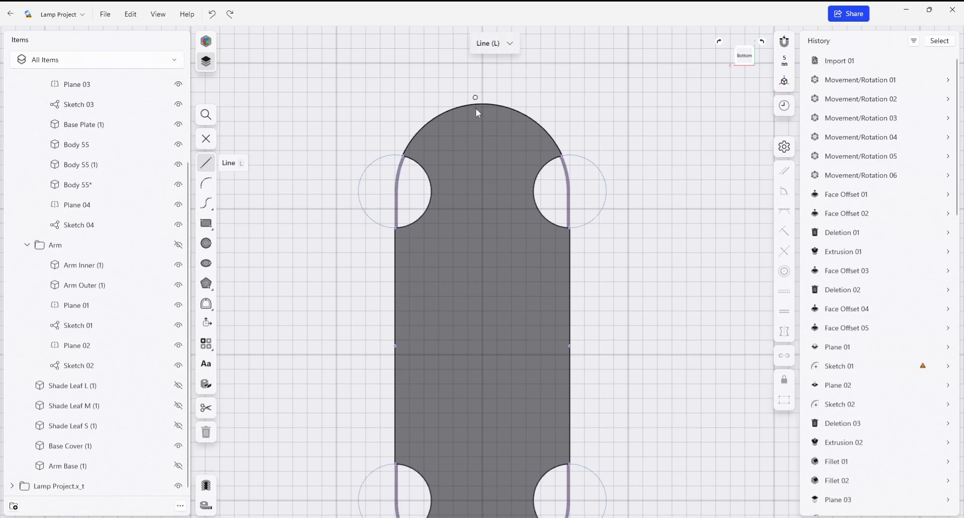
- Offset the loop of the underside's outline 6 mm inward
{"action": "left_click", "coordinate": [214, 306]}
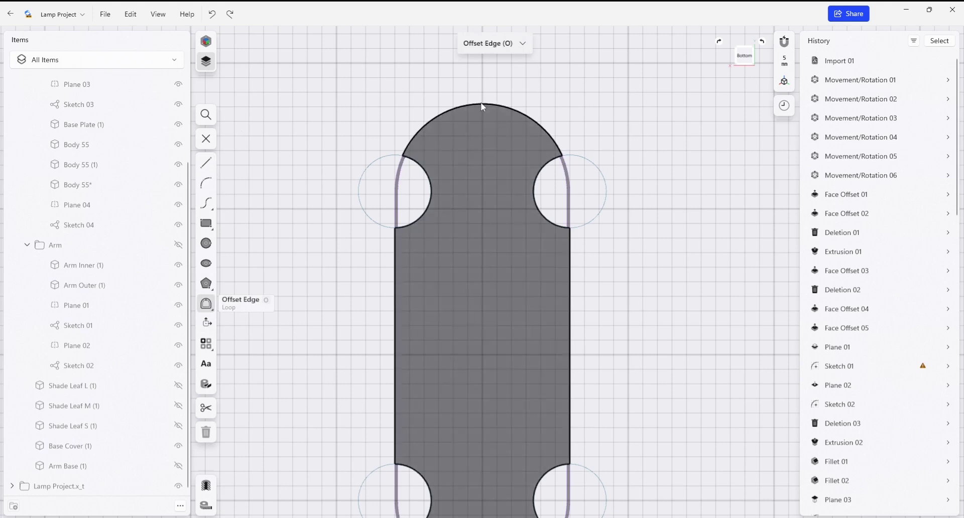
{"action": "left_click", "coordinate": [481, 105]}
{"action": "left_click_drag", "start_coordinate": [481, 107], "coordinate": [480, 127]}
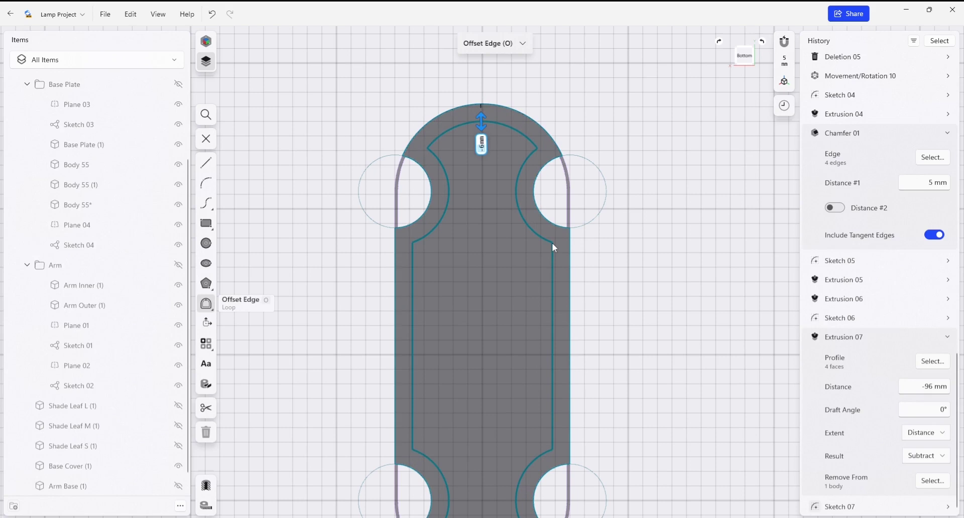
{"action": "key", "text": "Escape"}
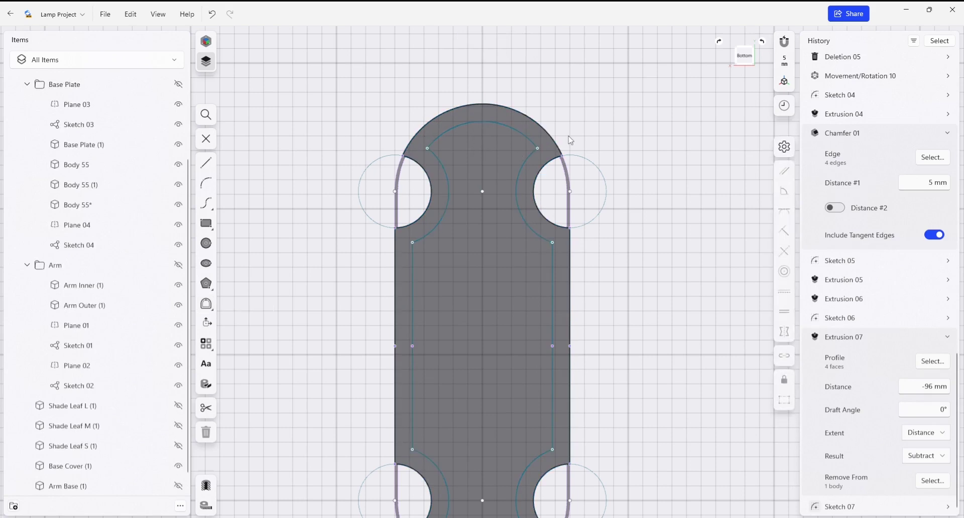
- Draw a straight line about 38 mm long between the two corners below the end arc of the offset outline
{"action": "scroll", "coordinate": [488, 148], "scroll_direction": "up", "scroll_amount": 1}
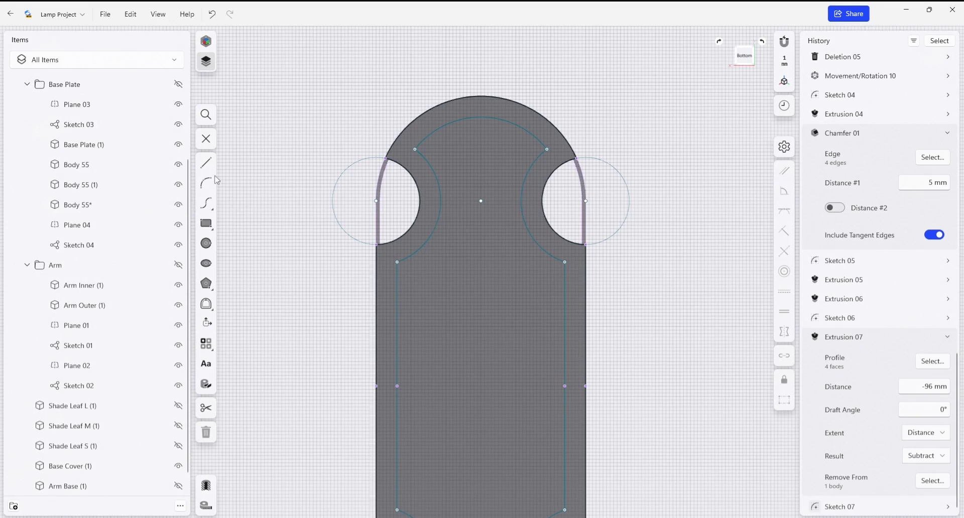
{"action": "left_click", "coordinate": [206, 162]}
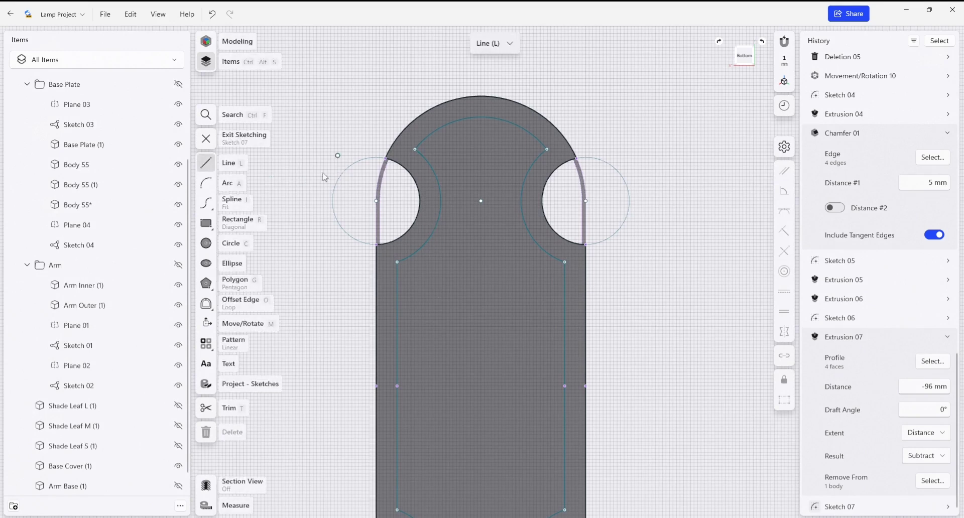
{"action": "left_click", "coordinate": [414, 149]}
{"action": "left_click", "coordinate": [547, 149]}
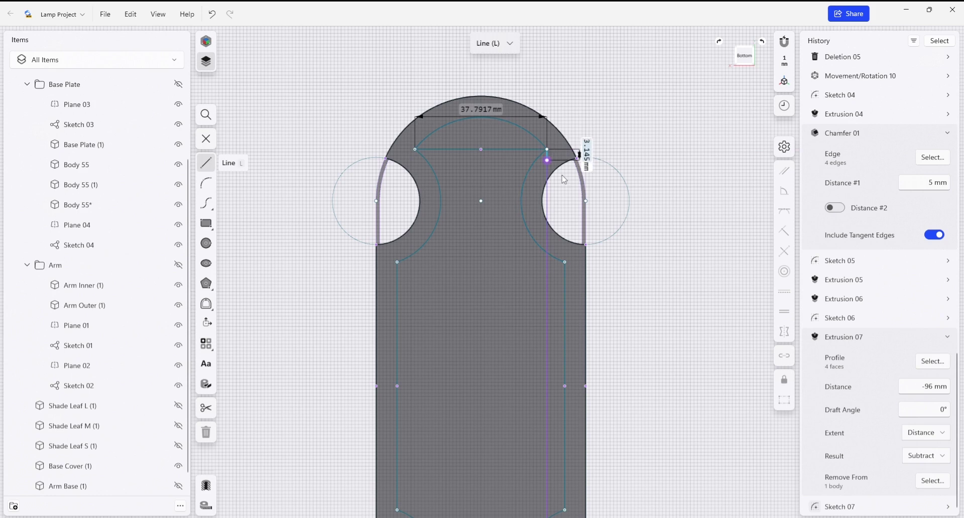
{"action": "key", "text": "Escape"}
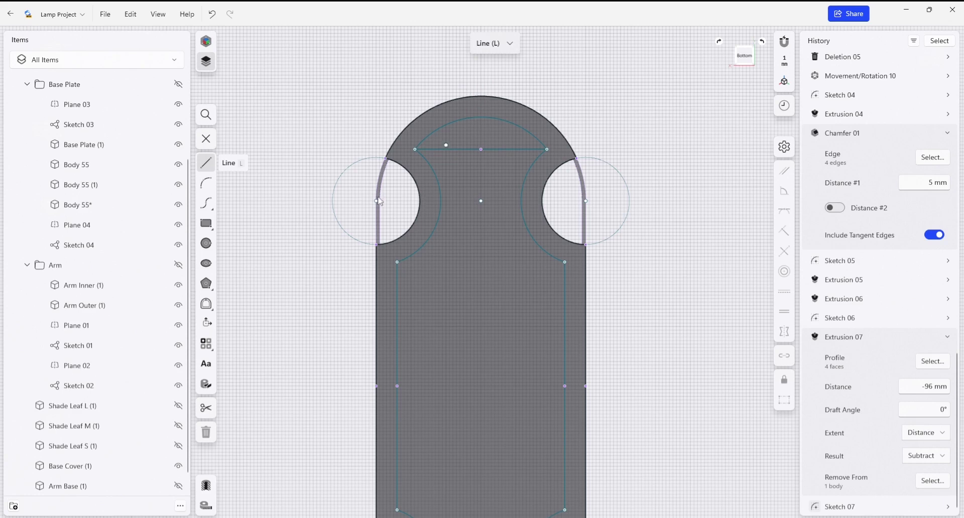
- Offset the straight line as a single edge by 10 mm, toward the middle of the base
{"action": "mouse_move", "coordinate": [521, 201]}
{"action": "right_mouse_down"}
{"action": "mouse_move", "coordinate": [493, 209]}
{"action": "mouse_move", "coordinate": [487, 252]}
{"action": "mouse_move", "coordinate": [516, 255]}
{"action": "mouse_move", "coordinate": [504, 307]}
{"action": "right_mouse_up"}
{"action": "mouse_move", "coordinate": [457, 208]}
{"action": "right_mouse_down"}
{"action": "mouse_move", "coordinate": [430, 227]}
{"action": "mouse_move", "coordinate": [460, 193]}
{"action": "mouse_move", "coordinate": [479, 188]}
{"action": "right_mouse_up"}
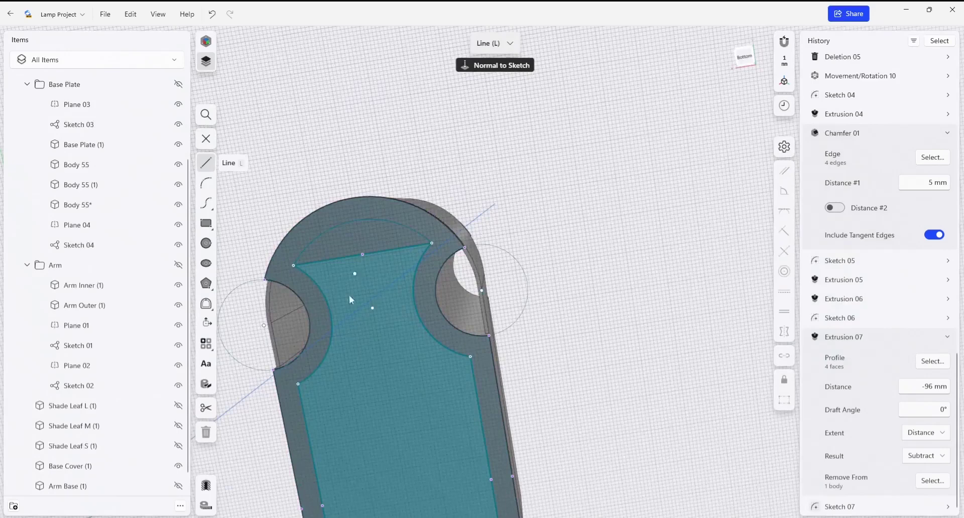
{"action": "middle_click_drag", "start_coordinate": [321, 280], "coordinate": [376, 265]}
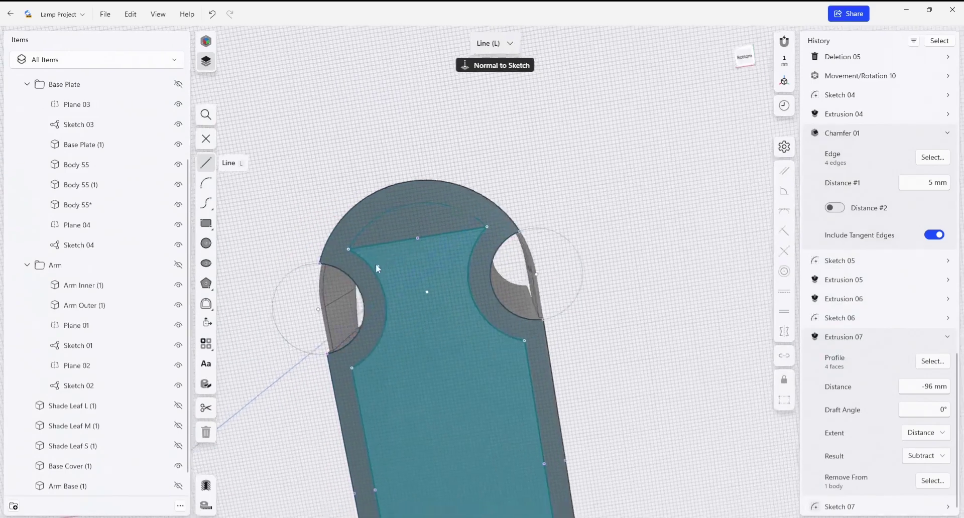
{"action": "left_click", "coordinate": [206, 304]}
{"action": "left_click", "coordinate": [215, 314]}
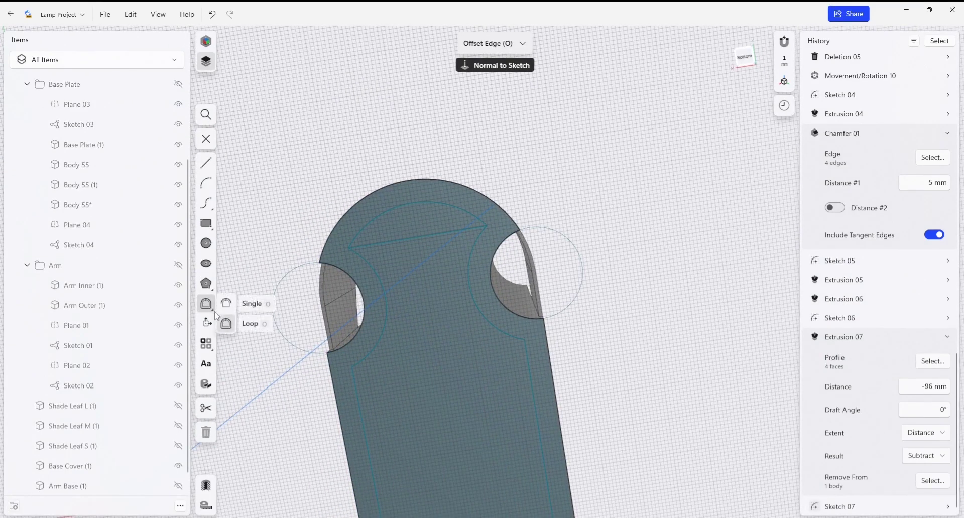
{"action": "left_click", "coordinate": [250, 304]}
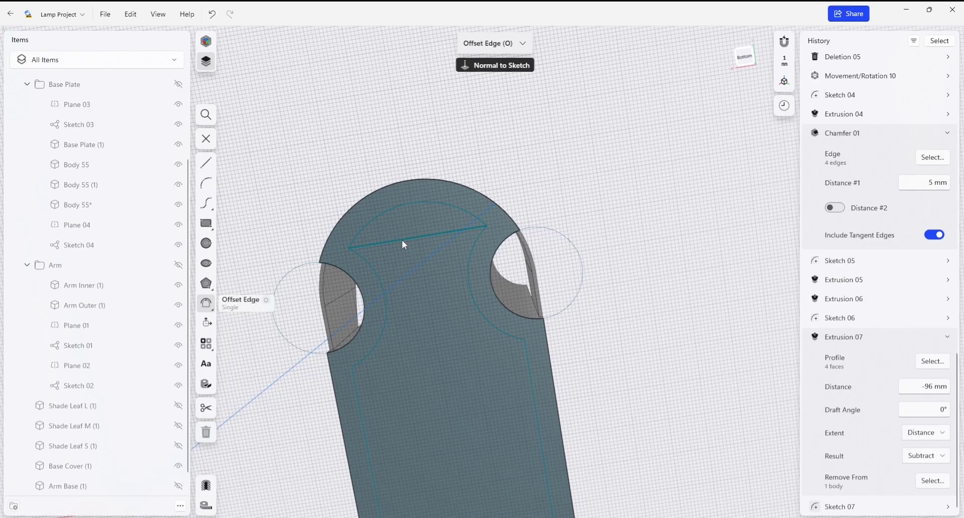
{"action": "left_click", "coordinate": [401, 239]}
{"action": "left_click_drag", "start_coordinate": [403, 243], "coordinate": [410, 275]}
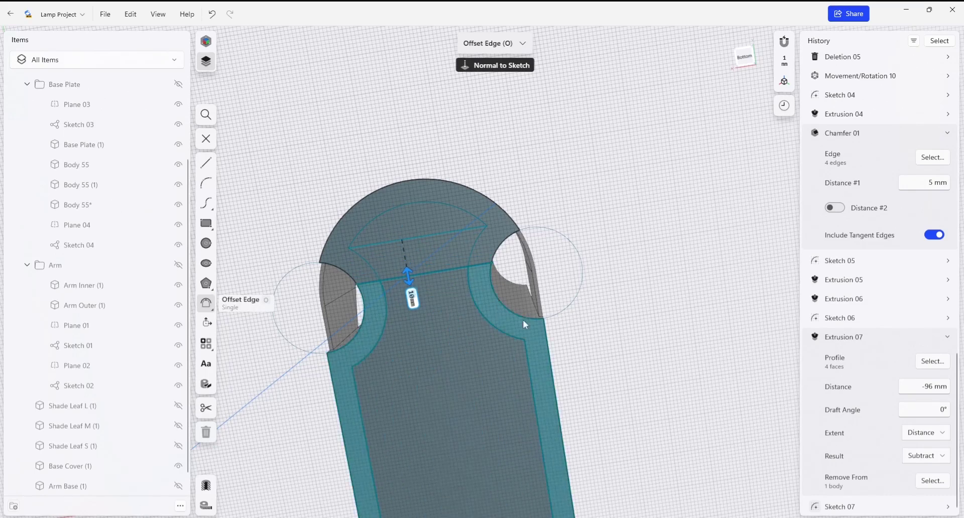
{"action": "mouse_move", "coordinate": [489, 326]}
{"action": "right_mouse_down"}
{"action": "mouse_move", "coordinate": [498, 317]}
{"action": "mouse_move", "coordinate": [432, 228]}
{"action": "right_mouse_up"}
{"action": "key", "text": "Escape"}
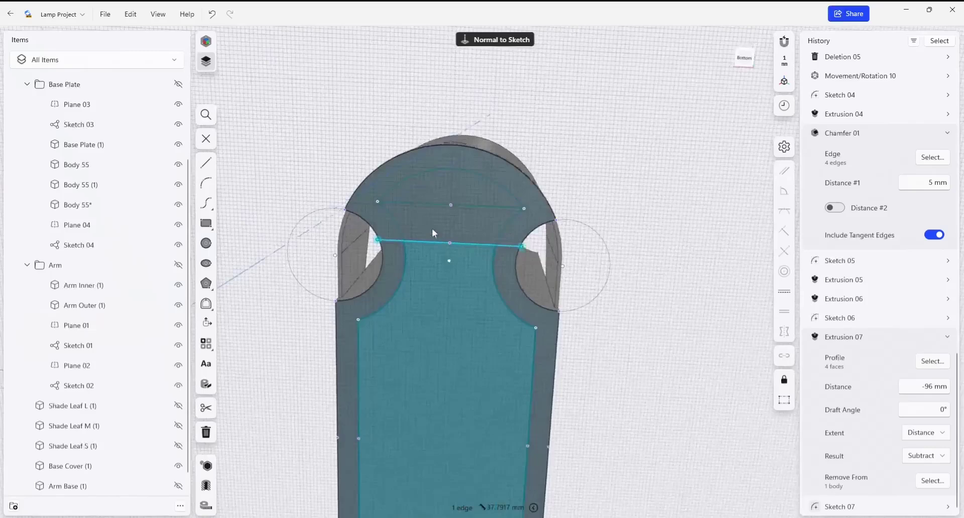
- Draw two 10 mm perpendicular lines joining the parallel lines, near the inner arcs on both sides, to close a rectangle
{"action": "scroll", "coordinate": [435, 227], "scroll_direction": "up", "scroll_amount": 3}
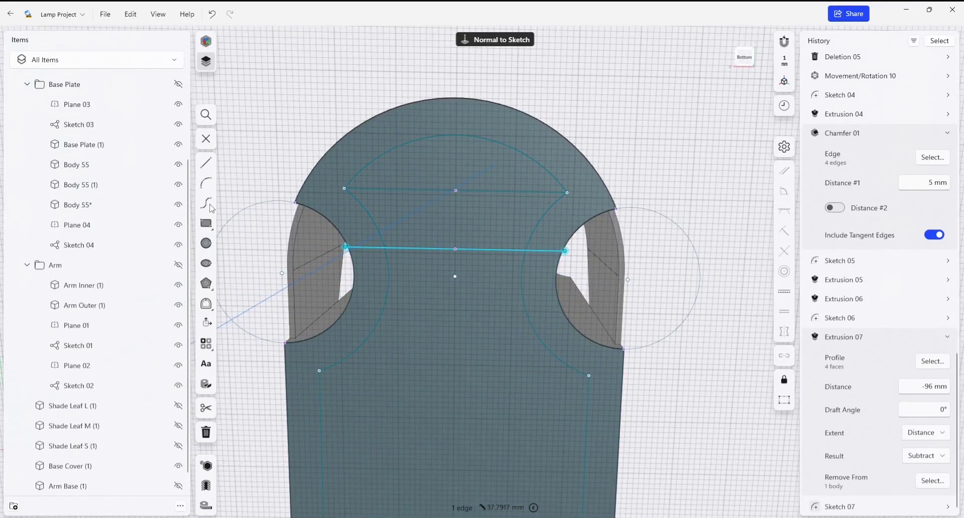
{"action": "key", "text": "l"}
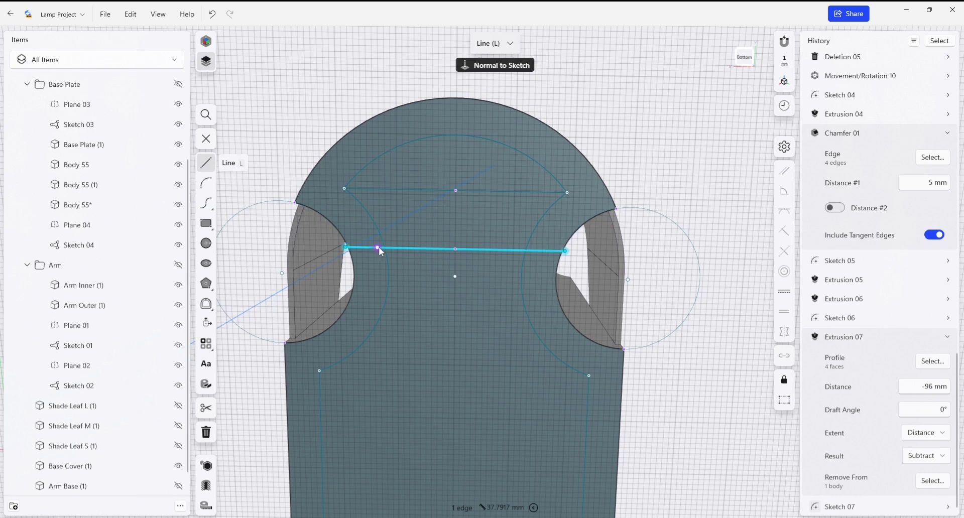
{"action": "left_click", "coordinate": [384, 247]}
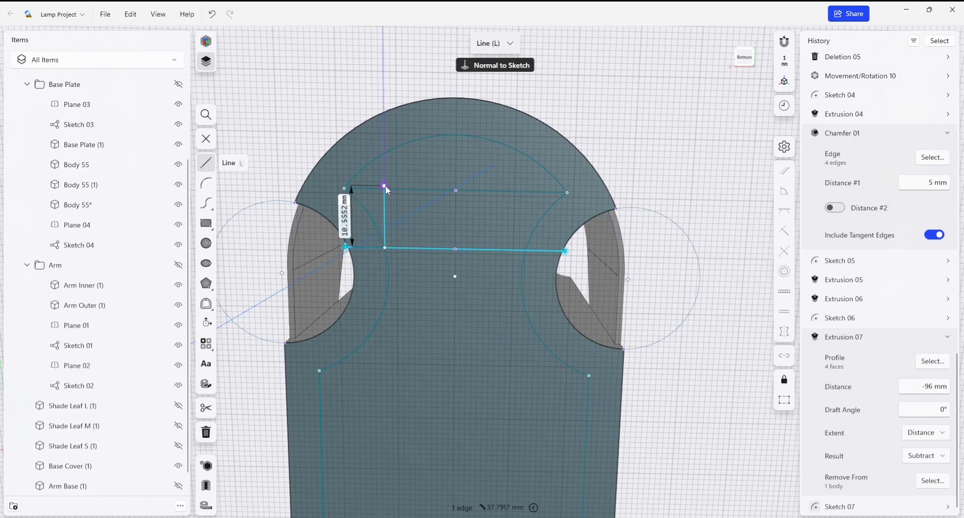
{"action": "left_click", "coordinate": [384, 189]}
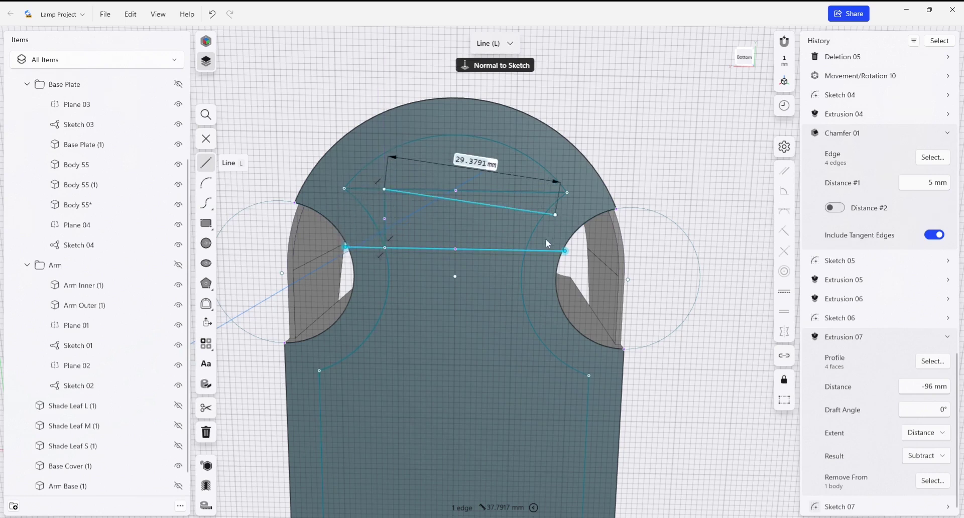
{"action": "key", "text": "Escape"}
{"action": "key", "text": "l"}
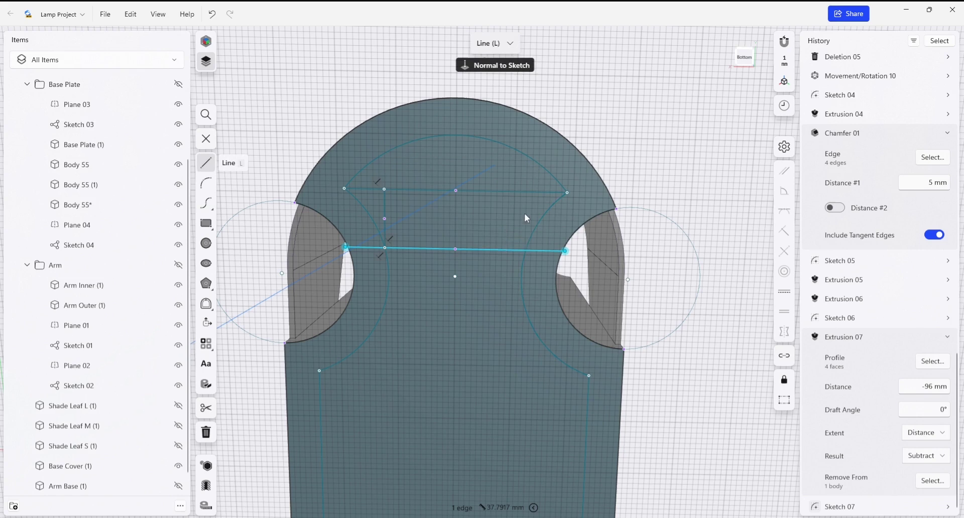
{"action": "left_click", "coordinate": [526, 250]}
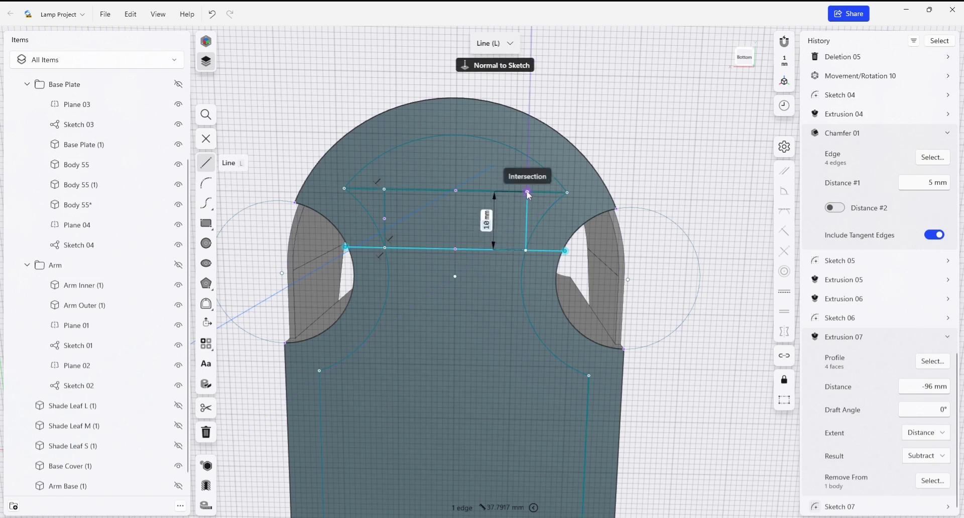
{"action": "left_click", "coordinate": [527, 192]}
{"action": "left_click", "coordinate": [533, 234]}
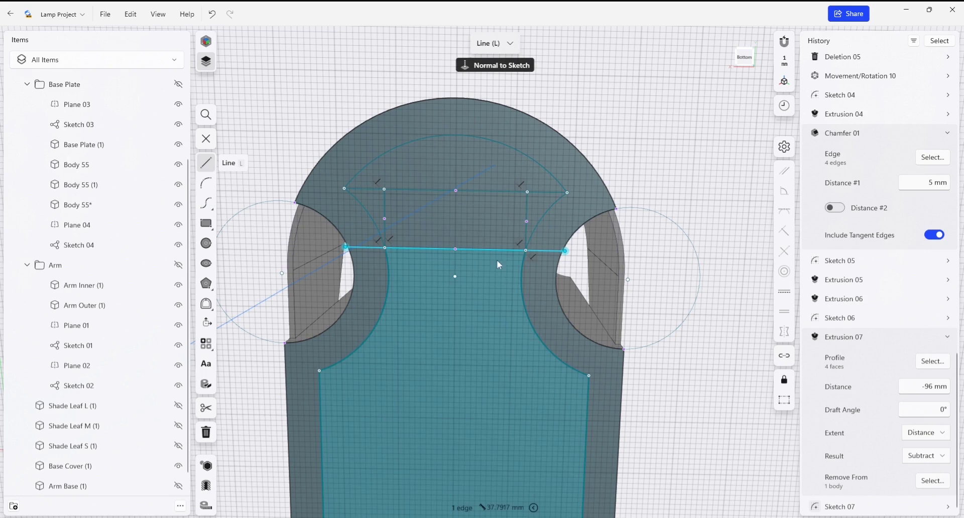
{"action": "key", "text": "Escape"}
- Extrude the closed rectangle 15 mm into the base to cut a pocket in its underside
{"action": "scroll", "coordinate": [368, 254], "scroll_direction": "down", "scroll_amount": 1}
{"action": "mouse_move", "coordinate": [437, 228]}
{"action": "right_mouse_down"}
{"action": "mouse_move", "coordinate": [418, 255]}
{"action": "mouse_move", "coordinate": [421, 273]}
{"action": "right_mouse_up"}
{"action": "left_click", "coordinate": [445, 230]}
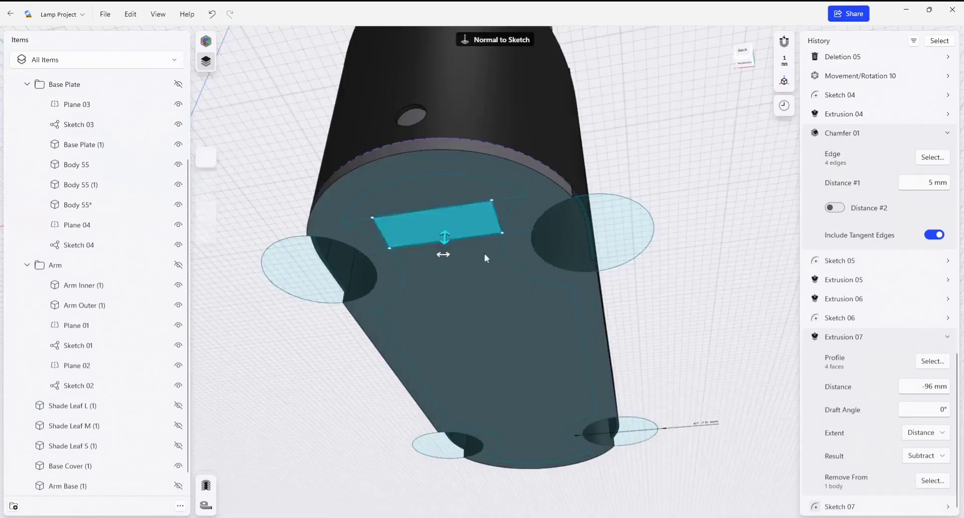
{"action": "left_click_drag", "start_coordinate": [444, 234], "coordinate": [453, 209]}
{"action": "right_click_drag", "start_coordinate": [457, 238], "coordinate": [465, 213]}
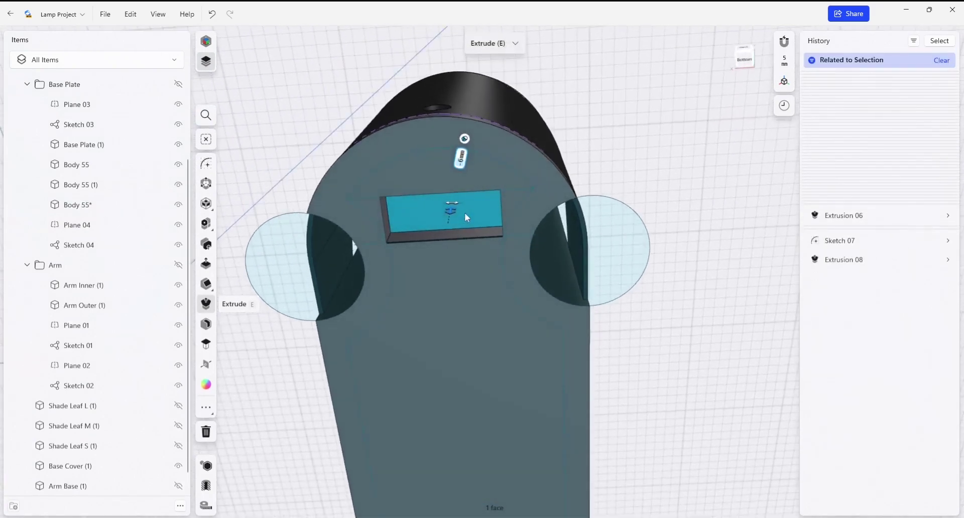
{"action": "left_click_drag", "start_coordinate": [465, 212], "coordinate": [471, 180]}
{"action": "scroll", "coordinate": [594, 160], "scroll_direction": "down", "scroll_amount": 3}
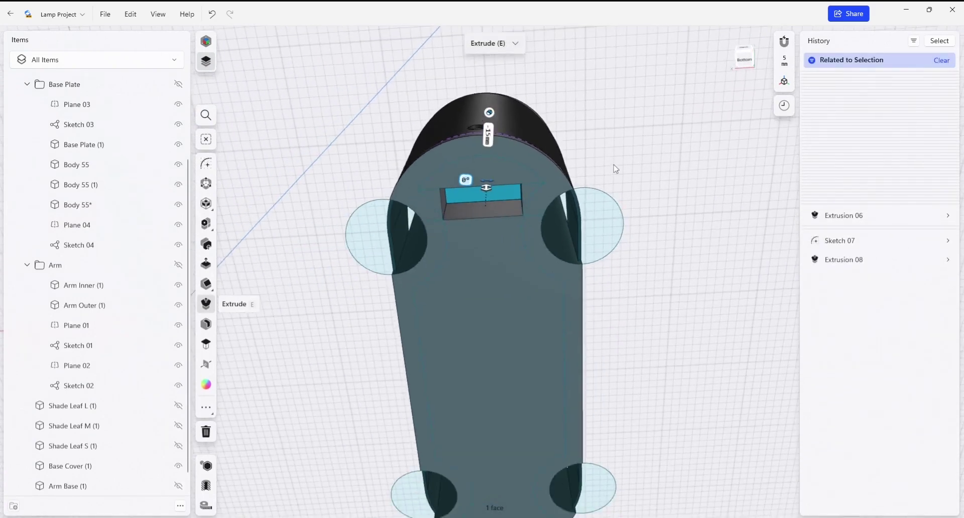
{"action": "right_click_drag", "start_coordinate": [614, 165], "coordinate": [593, 198]}
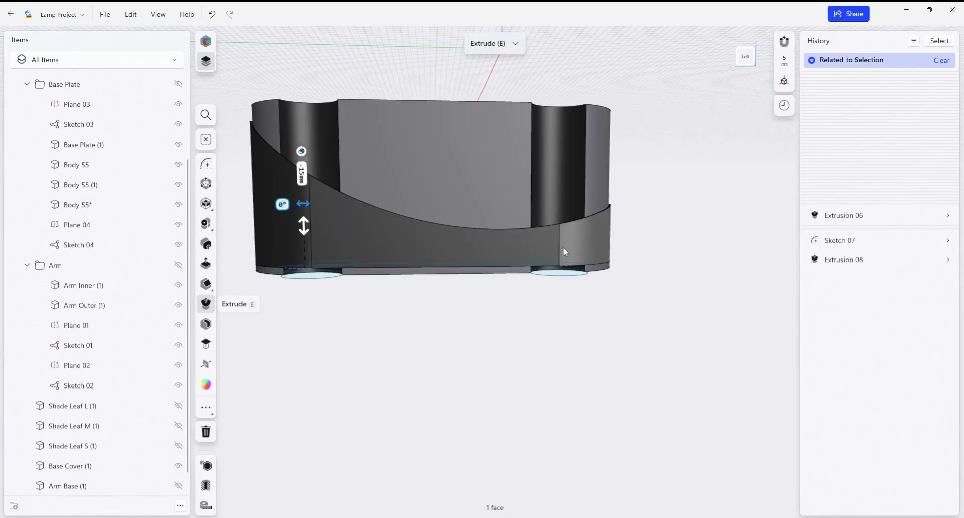
{"action": "right_click_drag", "start_coordinate": [505, 299], "coordinate": [424, 212]}
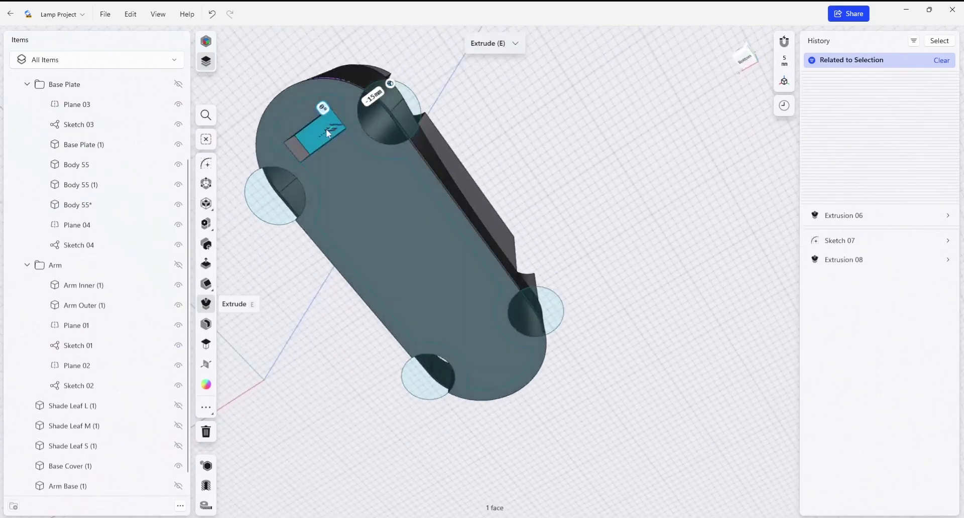
- Reopen the underside sketch at the 71 mm straight edge of the offset outline and convert that edge to construction geometry
{"action": "scroll", "coordinate": [326, 129], "scroll_direction": "up", "scroll_amount": 2}
{"action": "middle_click_drag", "start_coordinate": [385, 169], "coordinate": [447, 177]}
{"action": "right_click_drag", "start_coordinate": [447, 176], "coordinate": [466, 202]}
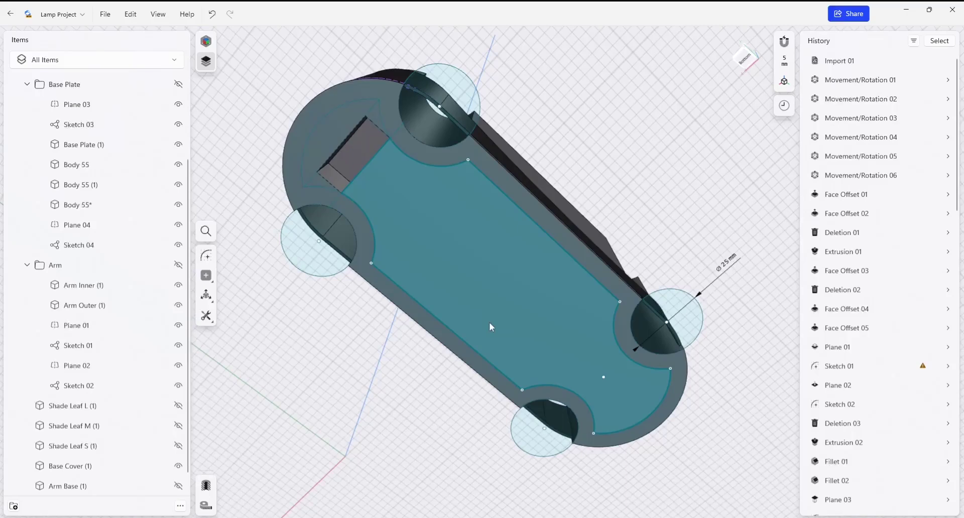
{"action": "right_click_drag", "start_coordinate": [489, 323], "coordinate": [306, 254]}
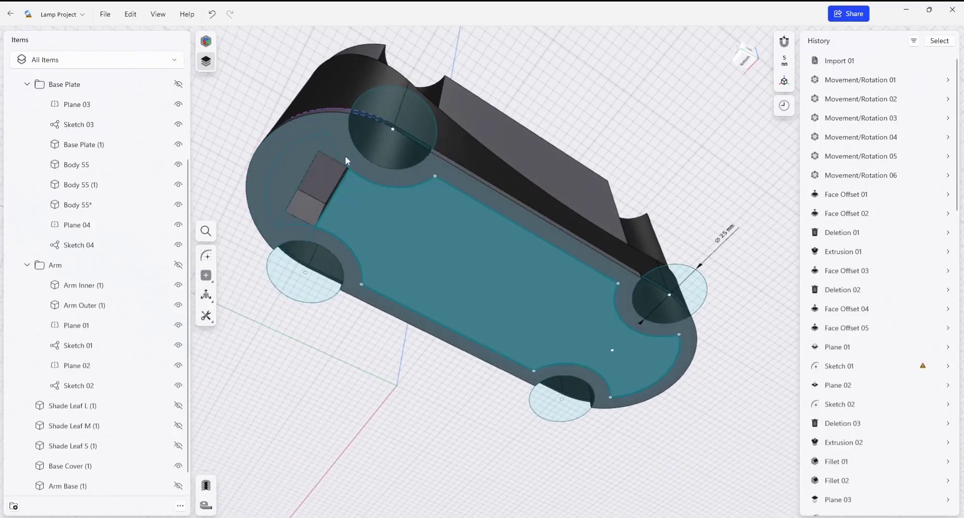
{"action": "right_click_drag", "start_coordinate": [369, 380], "coordinate": [469, 366]}
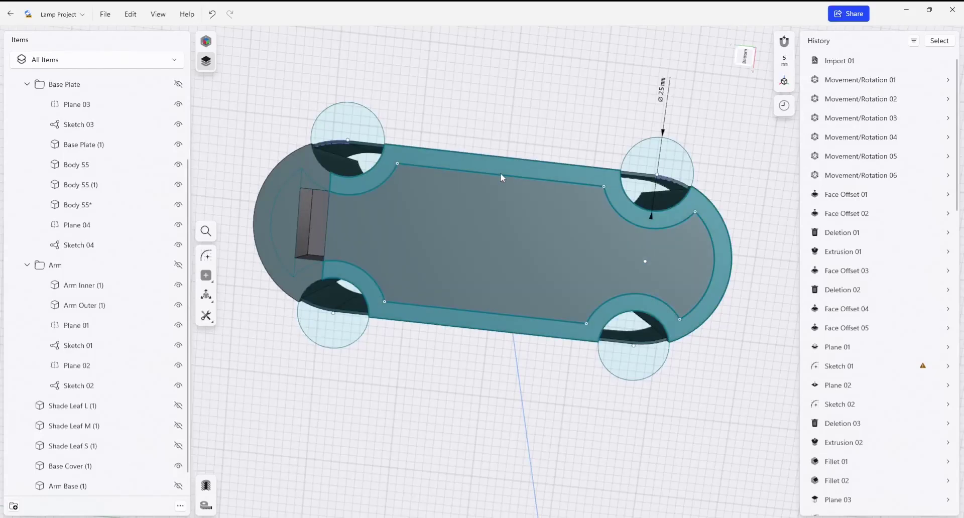
{"action": "left_click", "coordinate": [501, 174]}
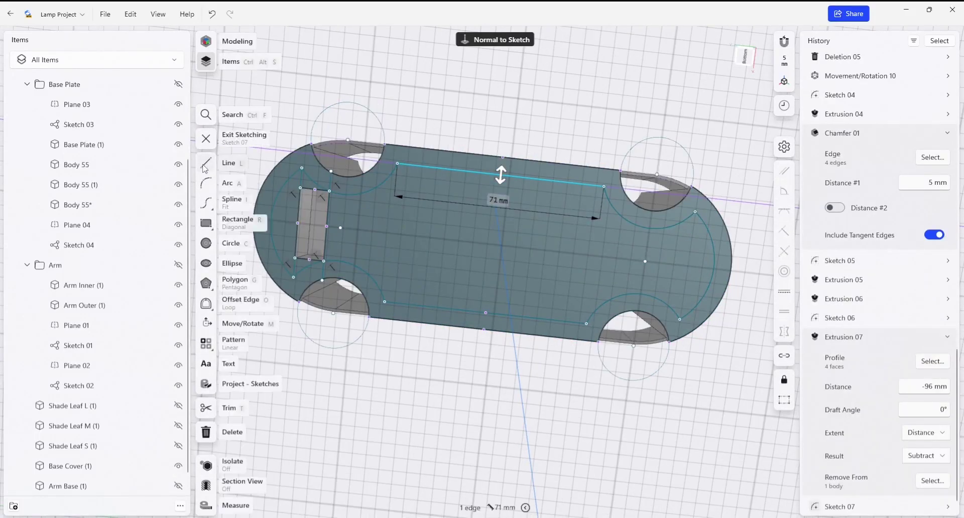
{"action": "left_click", "coordinate": [206, 163]}
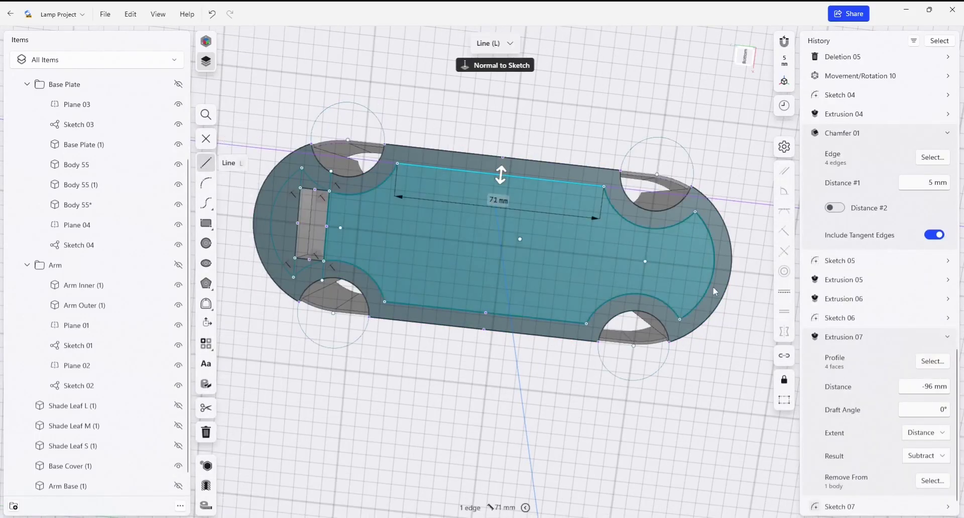
{"action": "left_click", "coordinate": [784, 399]}
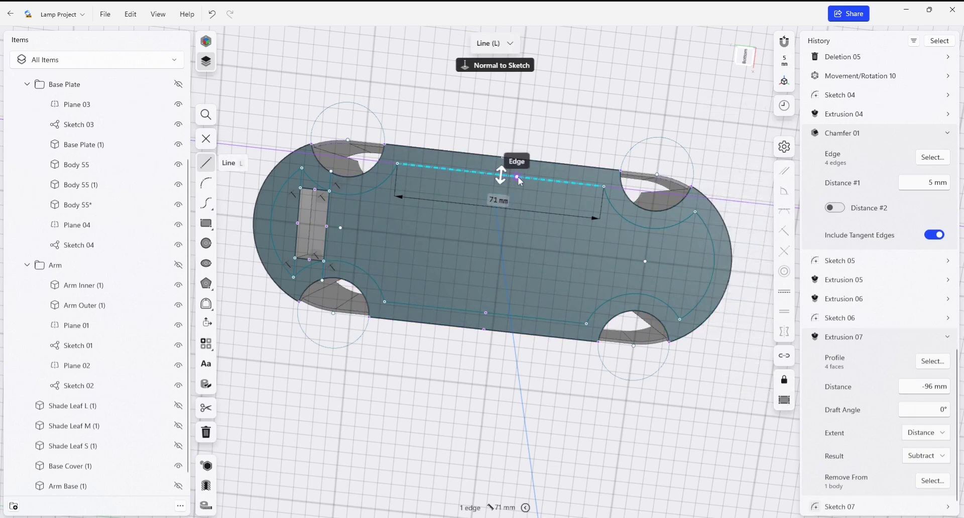
- Draw a line across the width of the base, joining the midpoints of its two long outer edges
{"action": "scroll", "coordinate": [507, 180], "scroll_direction": "up", "scroll_amount": 5}
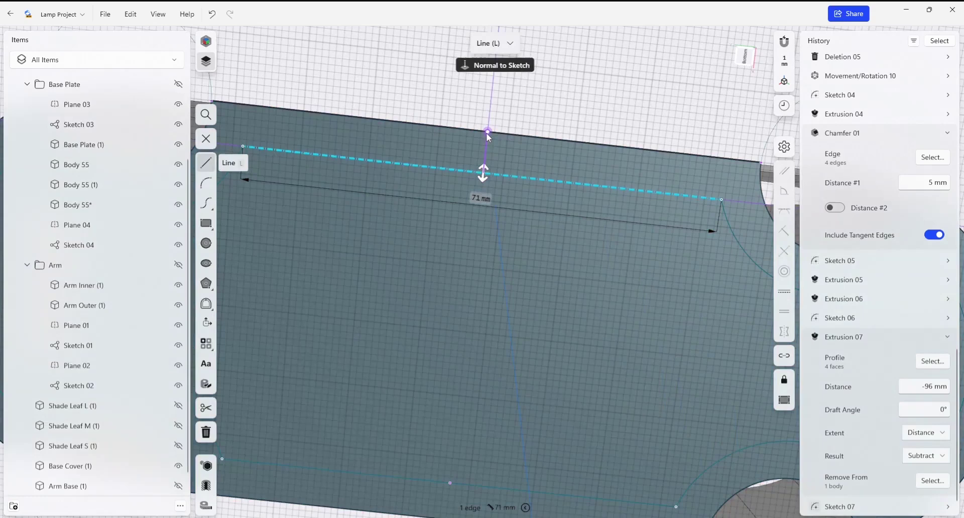
{"action": "left_click", "coordinate": [487, 132]}
{"action": "middle_click_drag", "start_coordinate": [448, 299], "coordinate": [484, 194]}
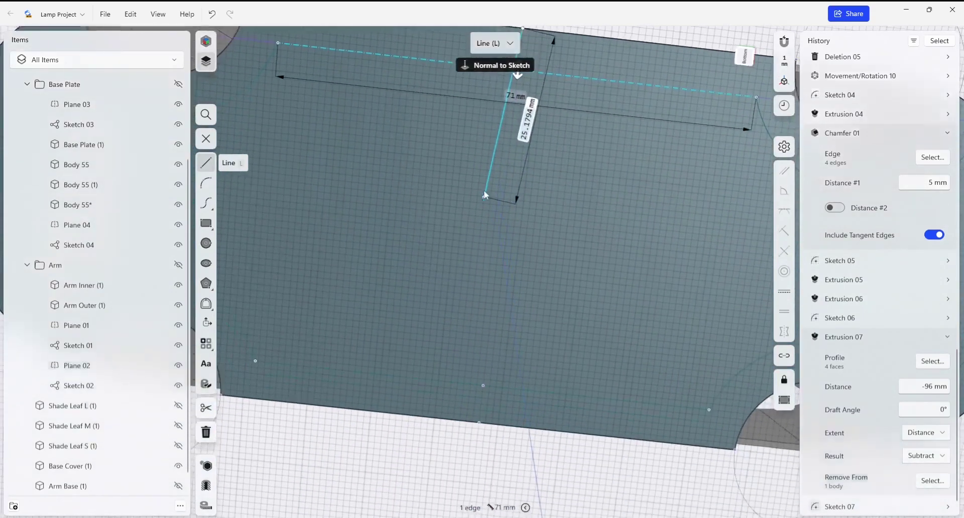
{"action": "left_click", "coordinate": [481, 425]}
{"action": "scroll", "coordinate": [570, 289], "scroll_direction": "down", "scroll_amount": 2}
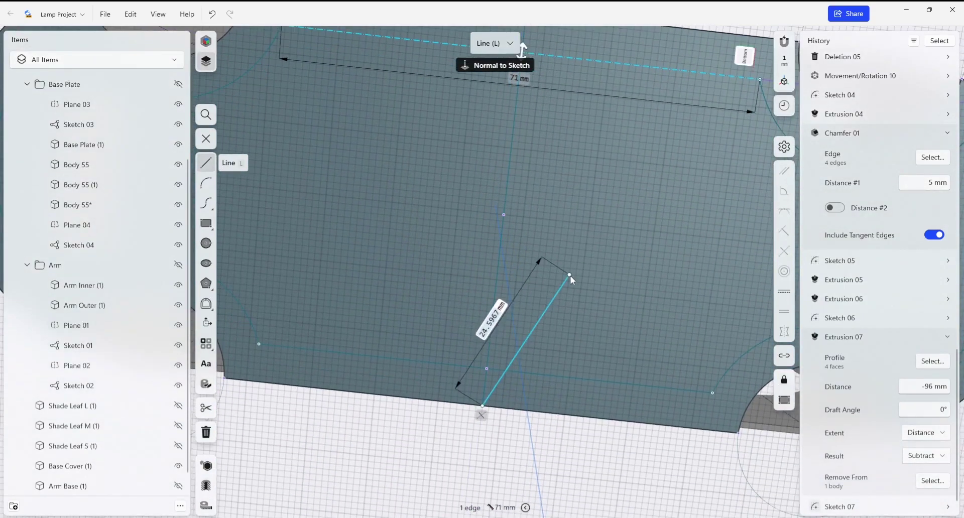
{"action": "key", "text": "Escape"}
- Draw a perpendicular line 40 mm long from the midpoint of the crosswise line toward the pocket
{"action": "left_click", "coordinate": [504, 215]}
{"action": "middle_click_drag", "start_coordinate": [329, 202], "coordinate": [424, 214]}
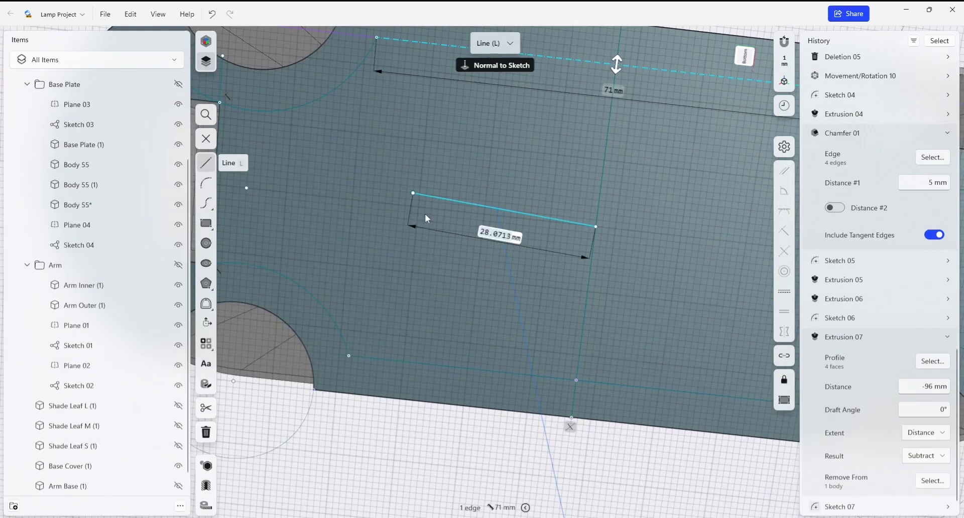
{"action": "left_click", "coordinate": [333, 197]}
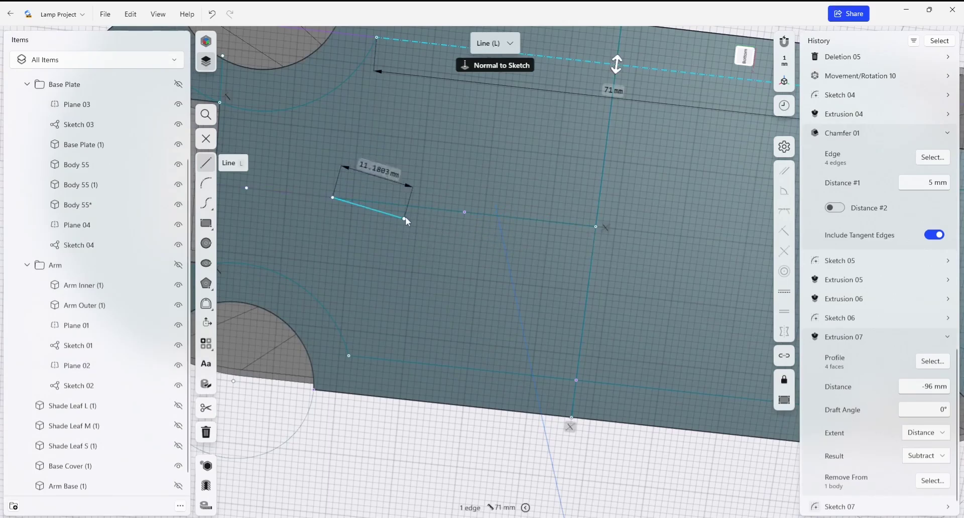
{"action": "key", "text": "Escape"}
- Convert the 40 mm line and the crosswise line to construction geometry and finish the sketch
{"action": "left_click", "coordinate": [442, 212]}
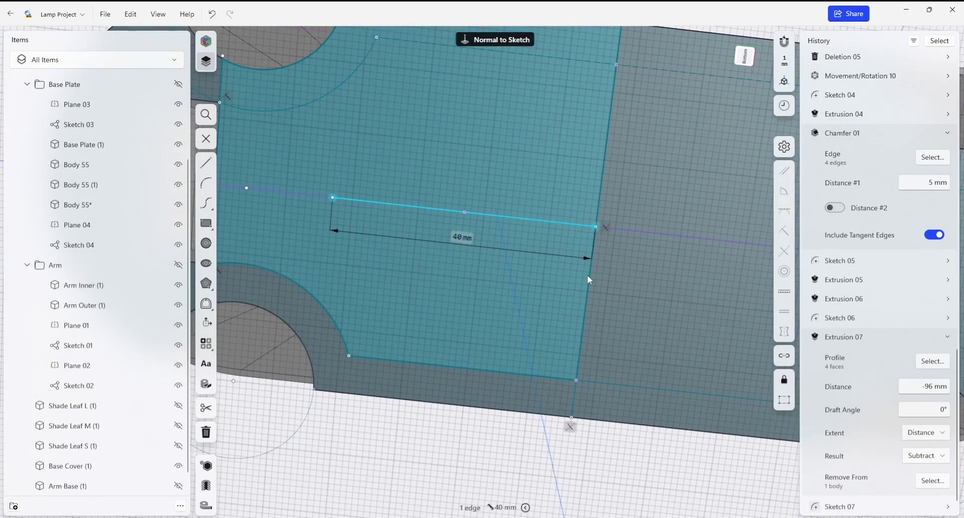
{"action": "left_click", "coordinate": [588, 275]}
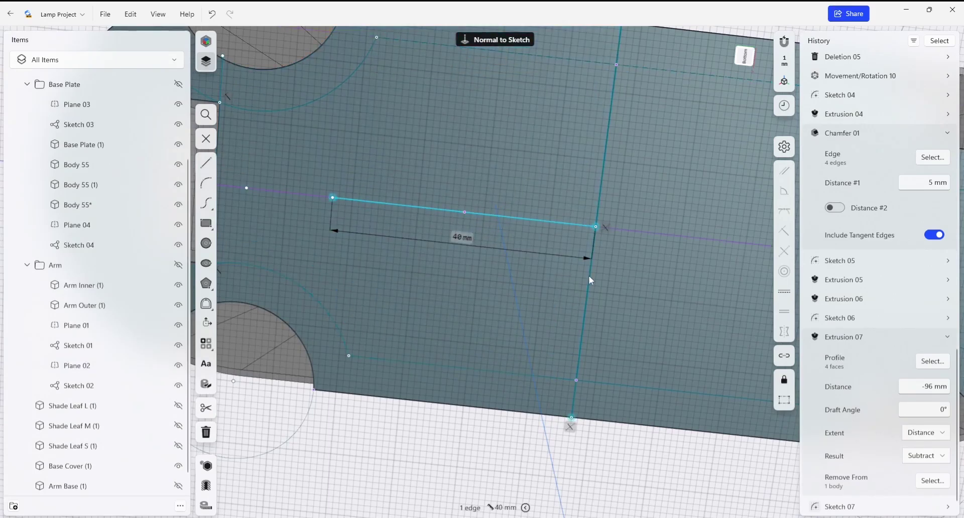
{"action": "left_click", "coordinate": [785, 402]}
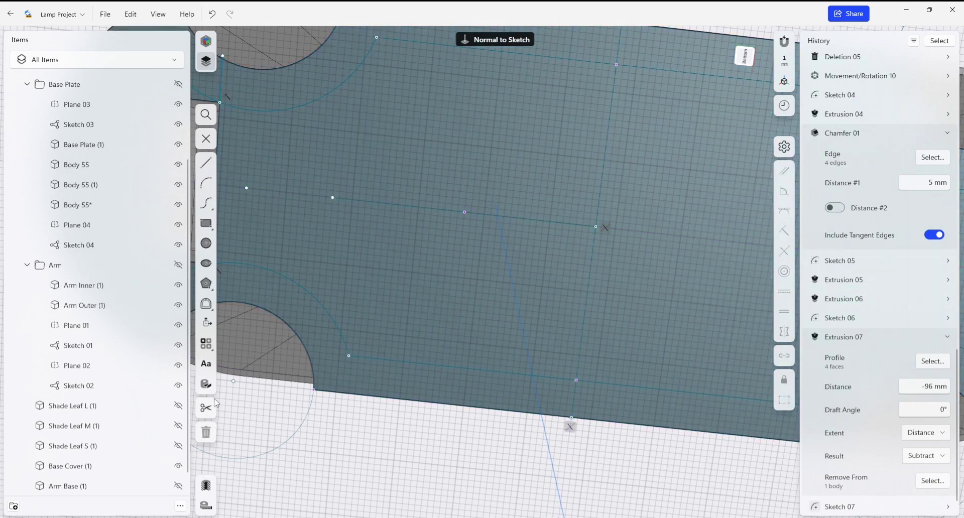
{"action": "left_click", "coordinate": [305, 433]}
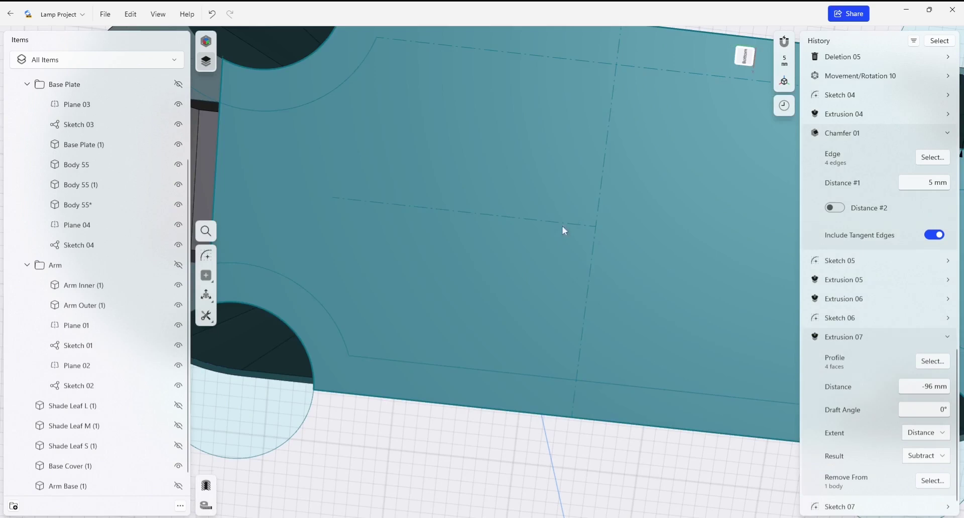
- Create a construction plane perpendicular to the 40 mm line at its endpoint in the middle of the base
{"action": "left_click", "coordinate": [210, 278]}
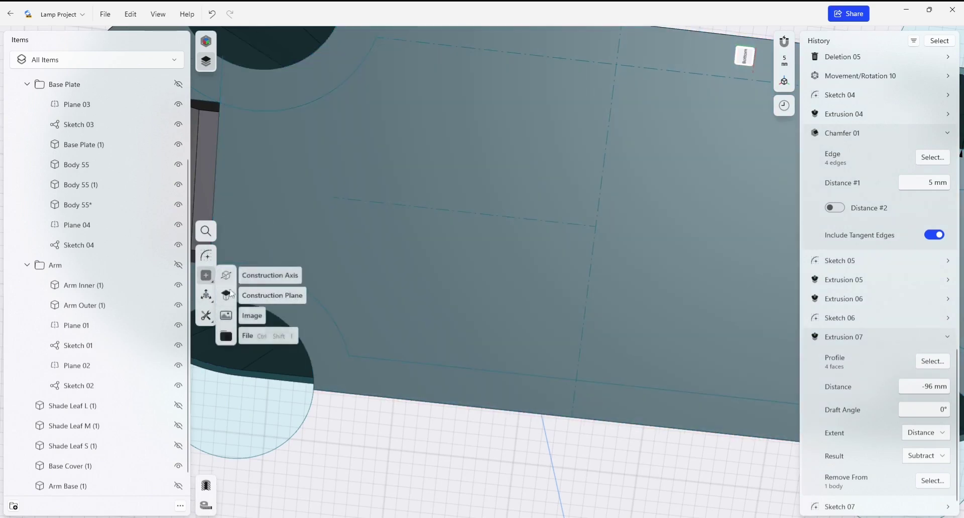
{"action": "left_click", "coordinate": [258, 296]}
{"action": "left_click", "coordinate": [206, 261]}
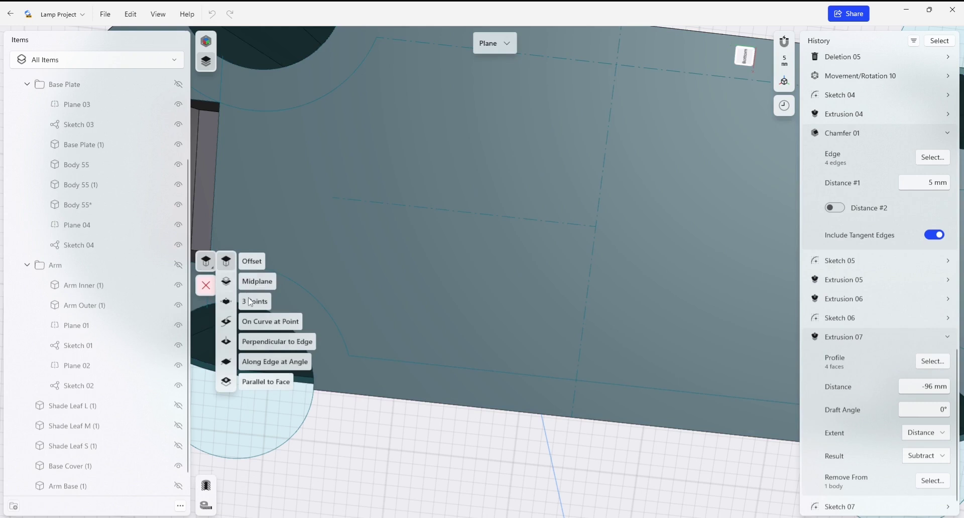
{"action": "left_click", "coordinate": [251, 342]}
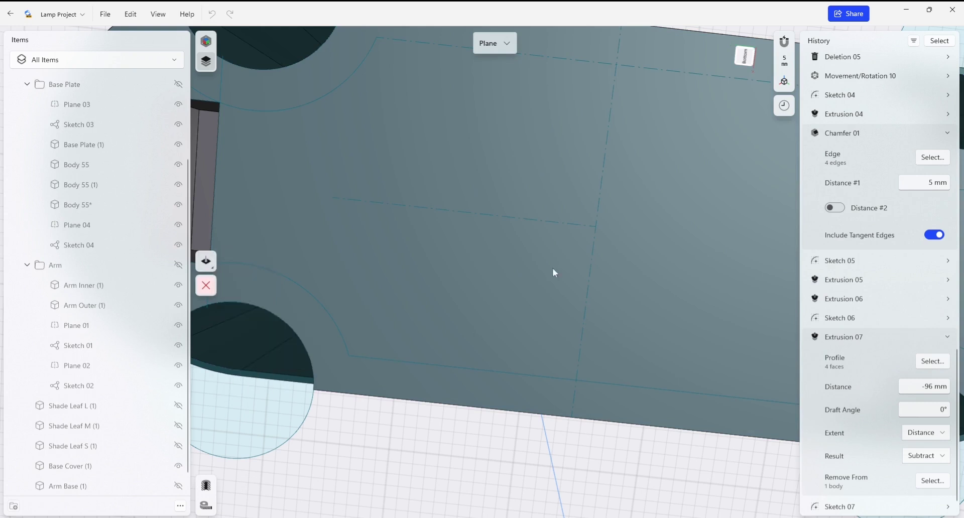
{"action": "left_click", "coordinate": [555, 223]}
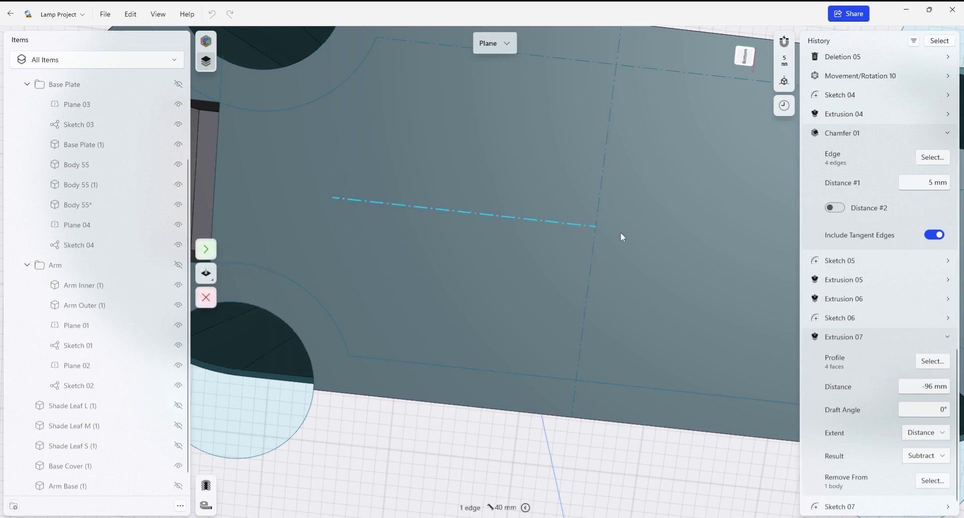
{"action": "left_click", "coordinate": [206, 250]}
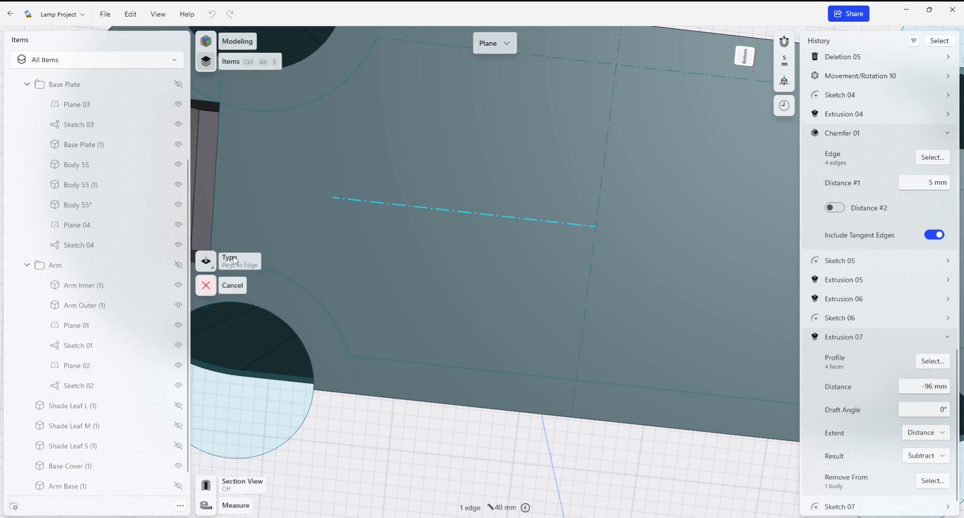
{"action": "left_click", "coordinate": [603, 227]}
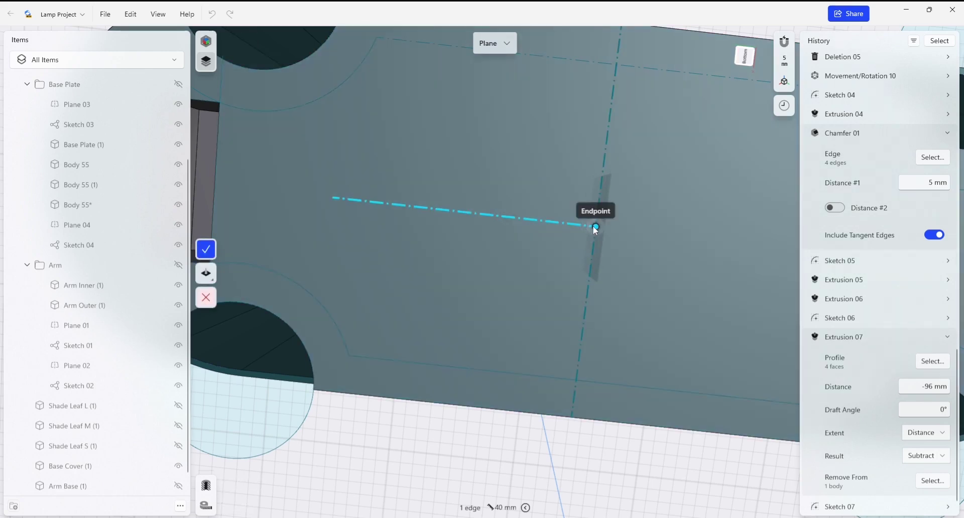
{"action": "scroll", "coordinate": [641, 245], "scroll_direction": "down", "scroll_amount": 3}
{"action": "right_click_drag", "start_coordinate": [635, 238], "coordinate": [607, 246]}
{"action": "middle_click_drag", "start_coordinate": [607, 245], "coordinate": [567, 243]}
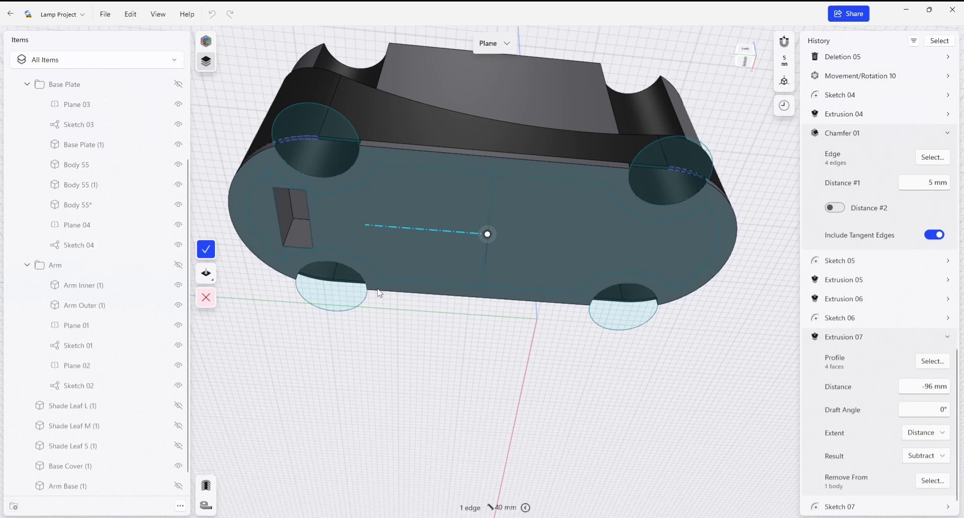
{"action": "left_click", "coordinate": [206, 249]}
- Mirror the five faces of the rectangular pocket across the new middle plane, keeping the originals
{"action": "right_click_drag", "start_coordinate": [545, 331], "coordinate": [513, 361]}
{"action": "left_click", "coordinate": [504, 298]}
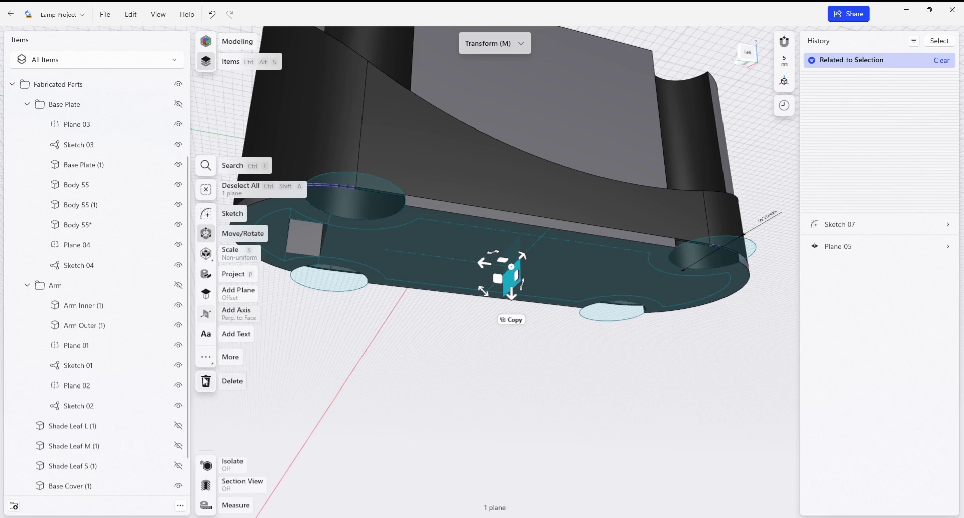
{"action": "left_click", "coordinate": [206, 359]}
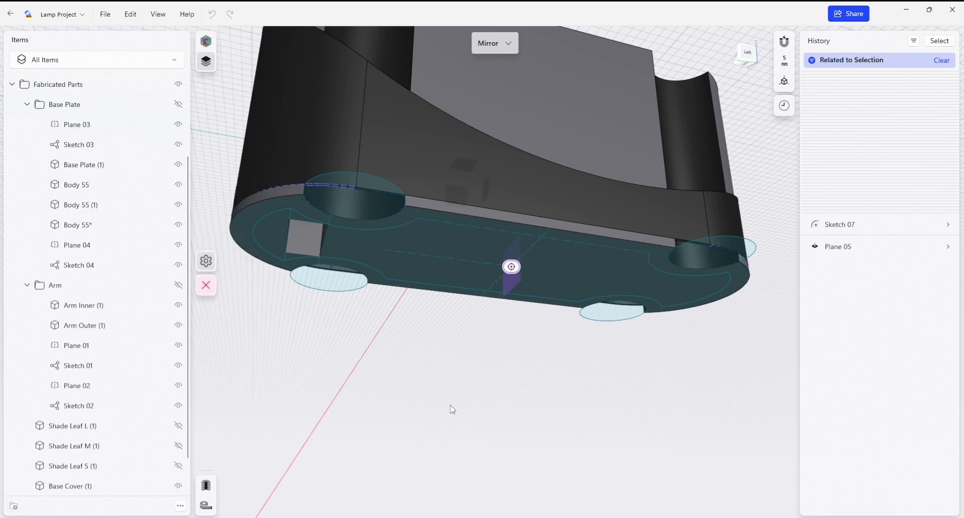
{"action": "right_click_drag", "start_coordinate": [419, 353], "coordinate": [392, 348]}
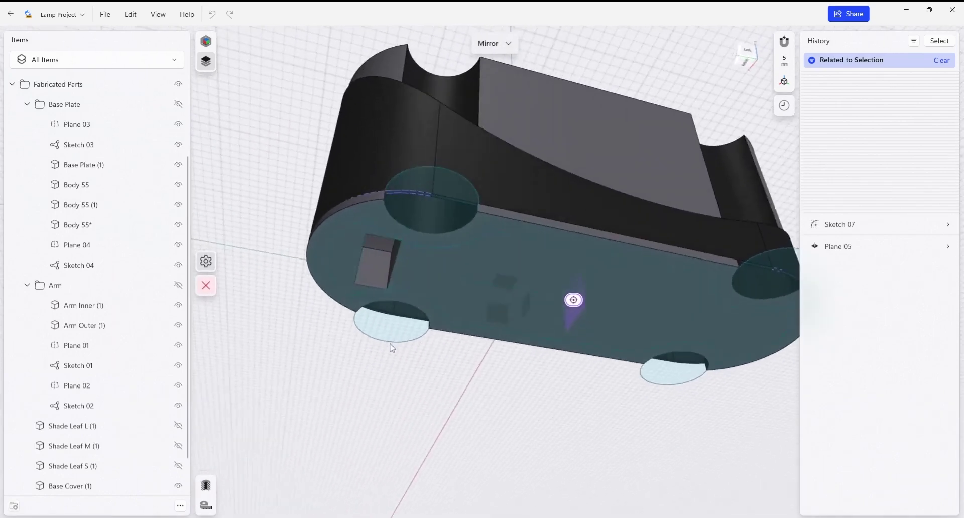
{"action": "scroll", "coordinate": [400, 278], "scroll_direction": "up", "scroll_amount": 3}
{"action": "left_click", "coordinate": [369, 267]}
{"action": "right_click_drag", "start_coordinate": [396, 219], "coordinate": [430, 231]}
{"action": "left_click", "coordinate": [398, 247]}
{"action": "middle_click_drag", "start_coordinate": [429, 231], "coordinate": [475, 410]}
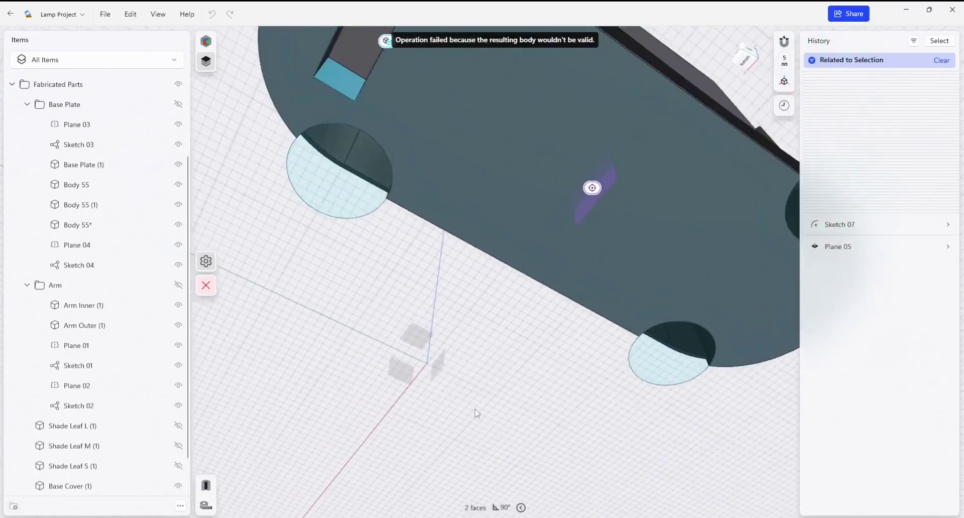
{"action": "left_click", "coordinate": [398, 261]}
{"action": "middle_click_drag", "start_coordinate": [448, 261], "coordinate": [463, 206]}
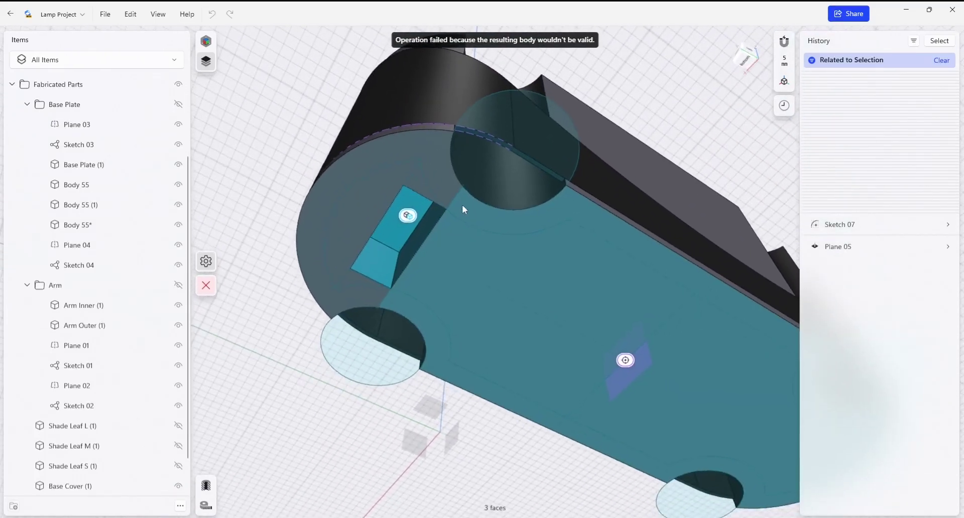
{"action": "right_click_drag", "start_coordinate": [462, 210], "coordinate": [481, 160]}
{"action": "left_click", "coordinate": [402, 196]}
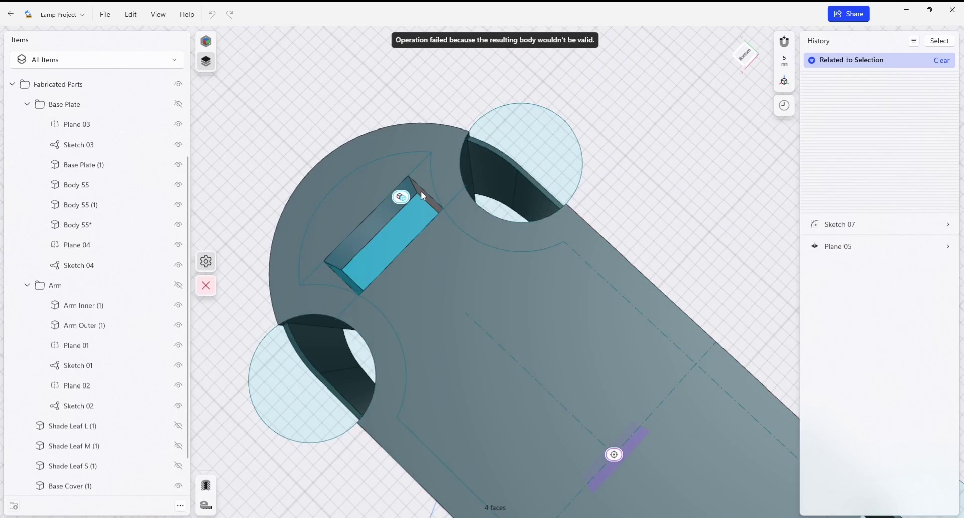
{"action": "left_click", "coordinate": [466, 263]}
{"action": "right_click_drag", "start_coordinate": [466, 263], "coordinate": [613, 310]}
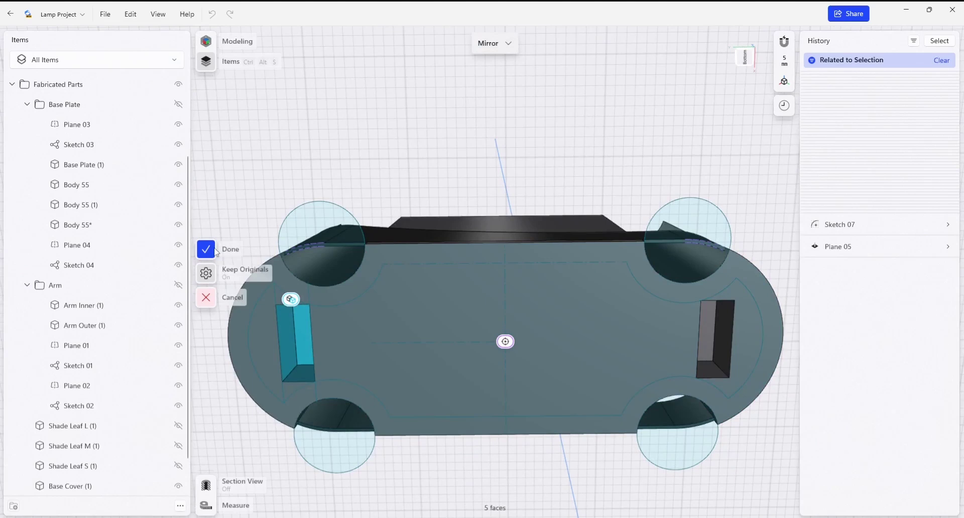
{"action": "left_click", "coordinate": [211, 250]}
- Start a sketch on the flat face of the base block's long side
{"action": "right_click_drag", "start_coordinate": [513, 243], "coordinate": [542, 269]}
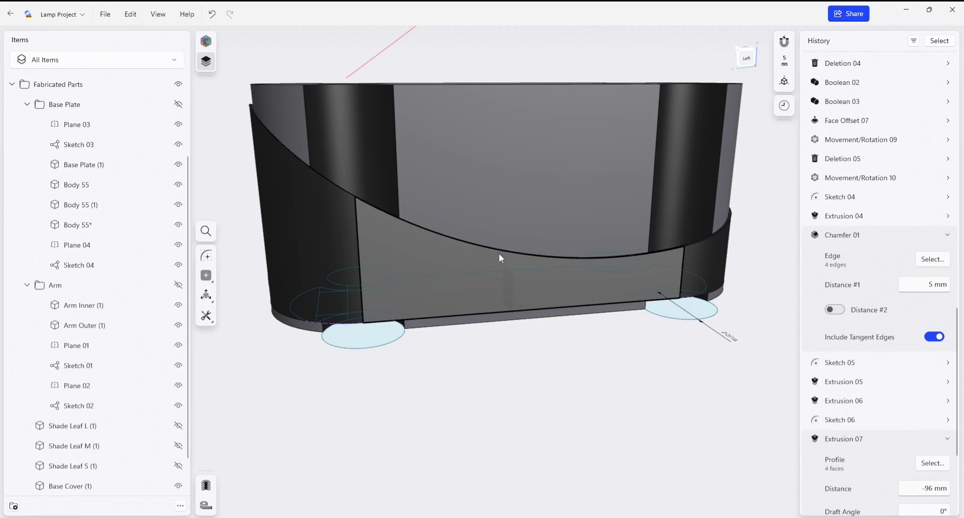
{"action": "middle_click_drag", "start_coordinate": [522, 201], "coordinate": [511, 180]}
{"action": "right_click_drag", "start_coordinate": [511, 180], "coordinate": [518, 218]}
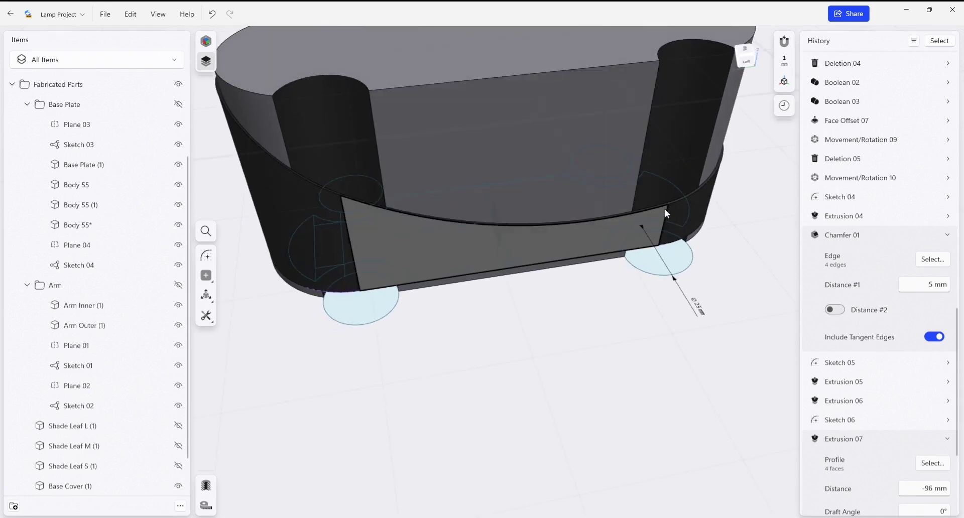
{"action": "right_click_drag", "start_coordinate": [515, 258], "coordinate": [596, 237]}
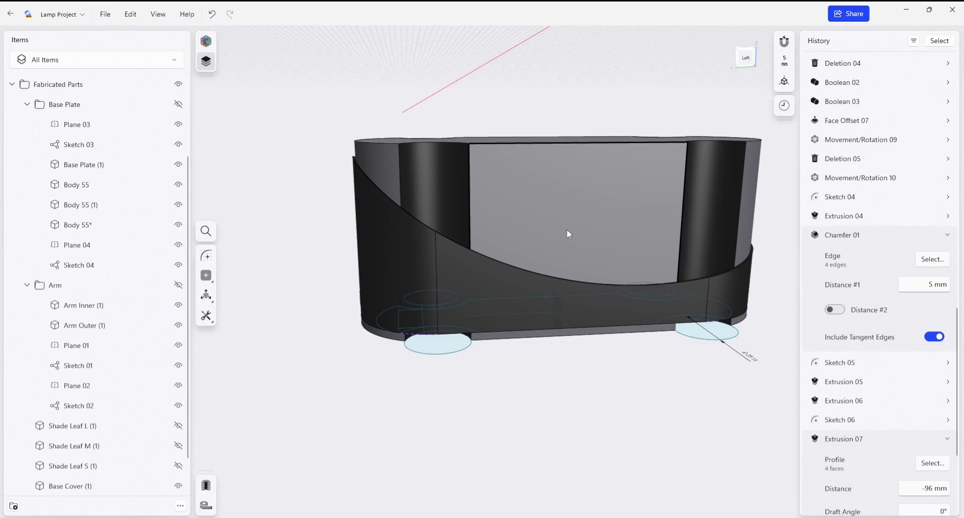
{"action": "right_click_drag", "start_coordinate": [585, 276], "coordinate": [580, 242]}
{"action": "left_click", "coordinate": [579, 242]}
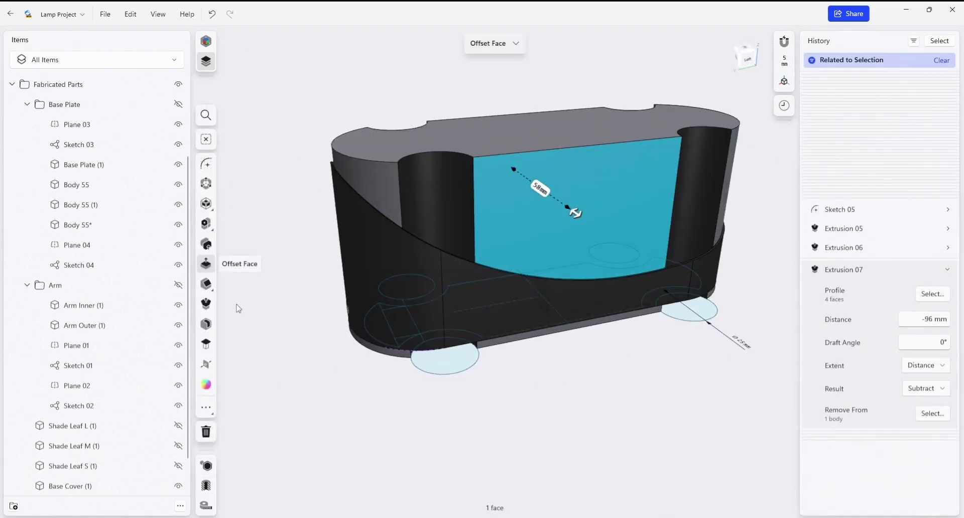
{"action": "left_click", "coordinate": [209, 169]}
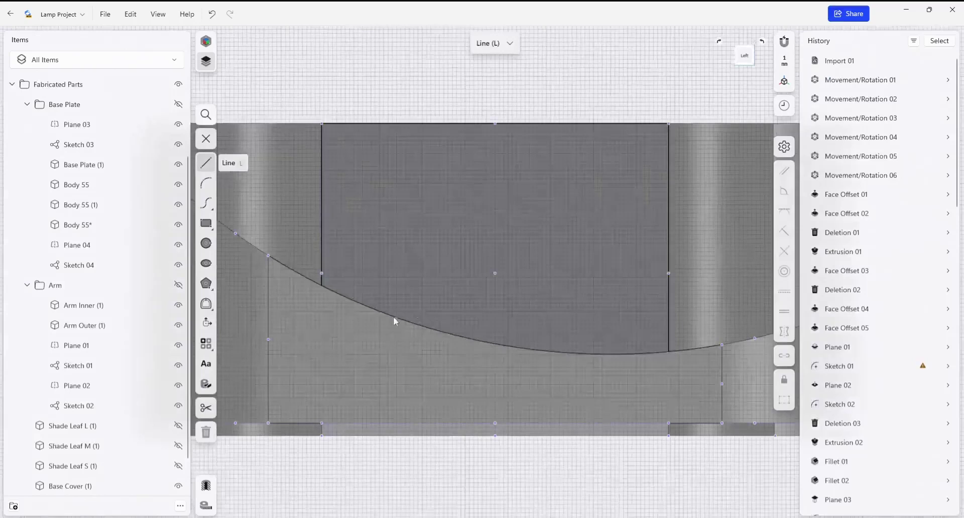
- Project the base cover's three connected curved rim edges onto the sketch
{"action": "left_click", "coordinate": [221, 384]}
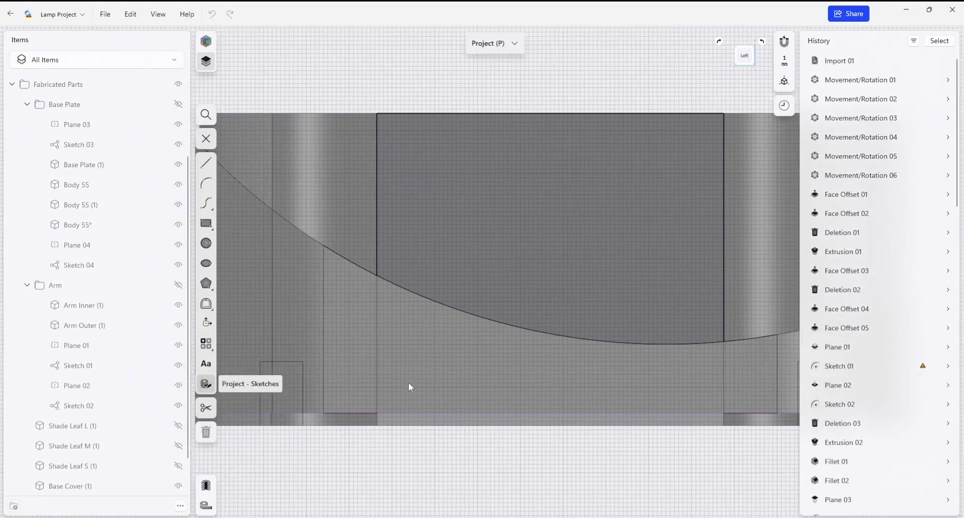
{"action": "mouse_move", "coordinate": [316, 226]}
{"action": "right_mouse_down"}
{"action": "mouse_move", "coordinate": [313, 251]}
{"action": "mouse_move", "coordinate": [293, 255]}
{"action": "right_mouse_up"}
{"action": "left_click", "coordinate": [292, 251]}
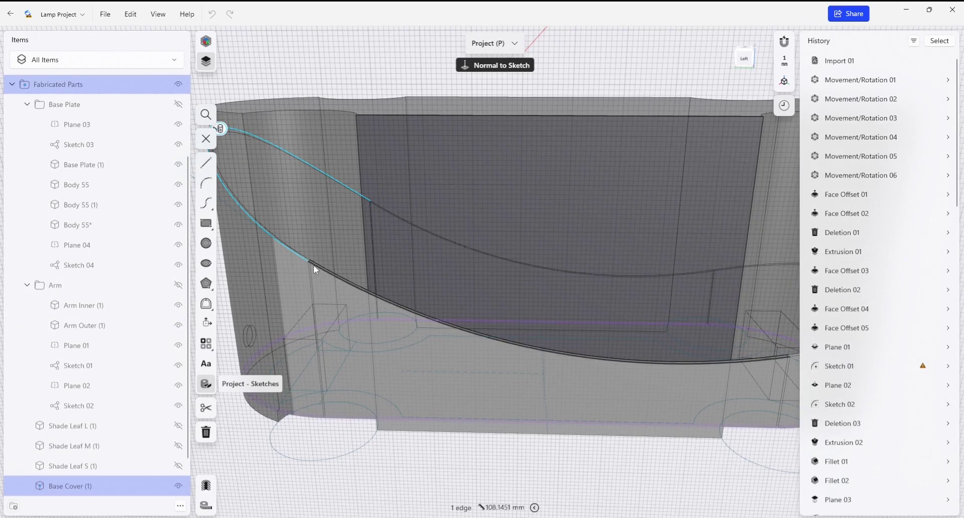
{"action": "left_click", "coordinate": [313, 264]}
{"action": "middle_click_drag", "start_coordinate": [597, 376], "coordinate": [487, 343]}
{"action": "right_click_drag", "start_coordinate": [488, 346], "coordinate": [638, 307]}
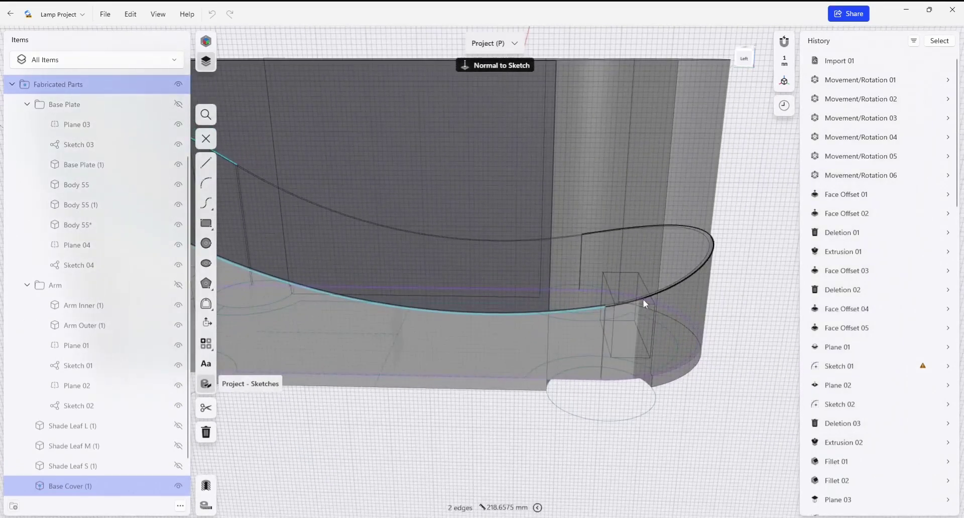
{"action": "left_click", "coordinate": [642, 300]}
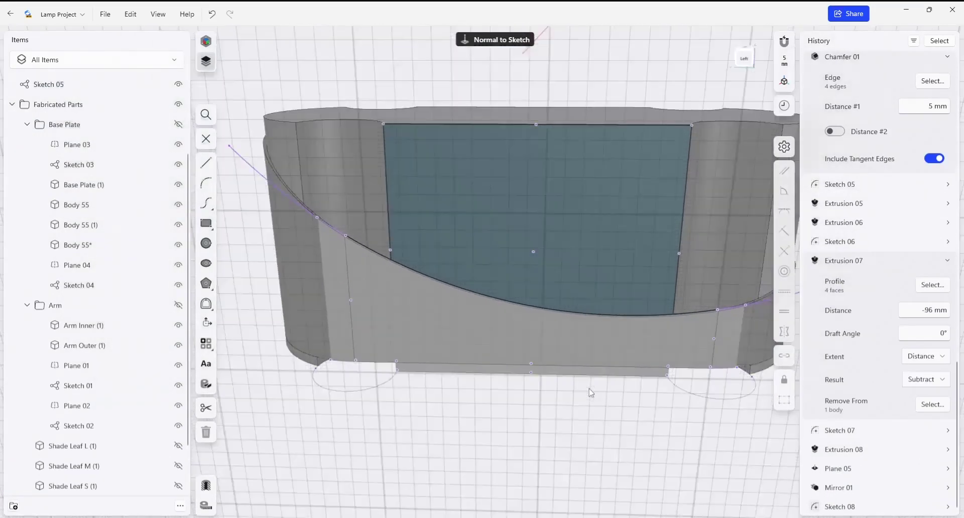
- Draw three lines above the base joining the projected curve's ends into a closed profile, with the shorter side about 40 mm long
{"action": "scroll", "coordinate": [591, 393], "scroll_direction": "down", "scroll_amount": 2}
{"action": "middle_click_drag", "start_coordinate": [633, 397], "coordinate": [570, 395]}
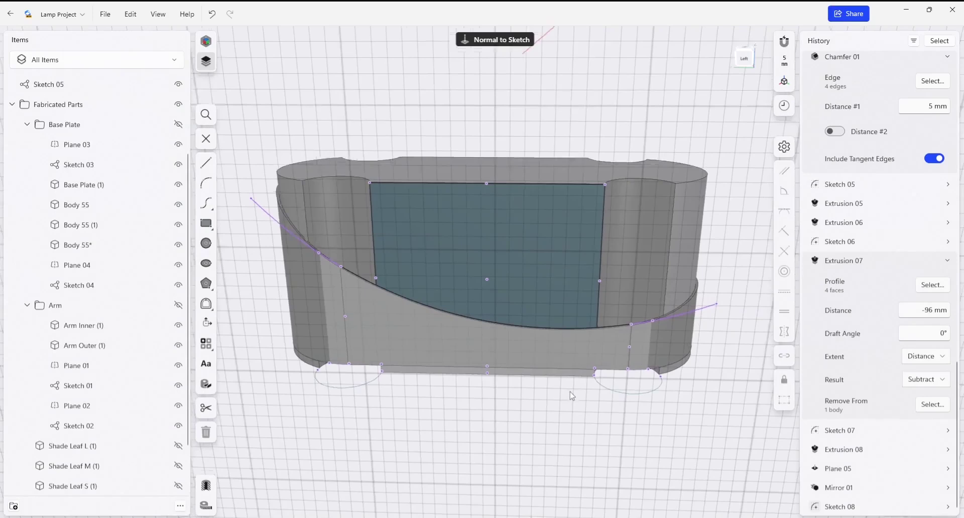
{"action": "scroll", "coordinate": [570, 394], "scroll_direction": "down", "scroll_amount": 1}
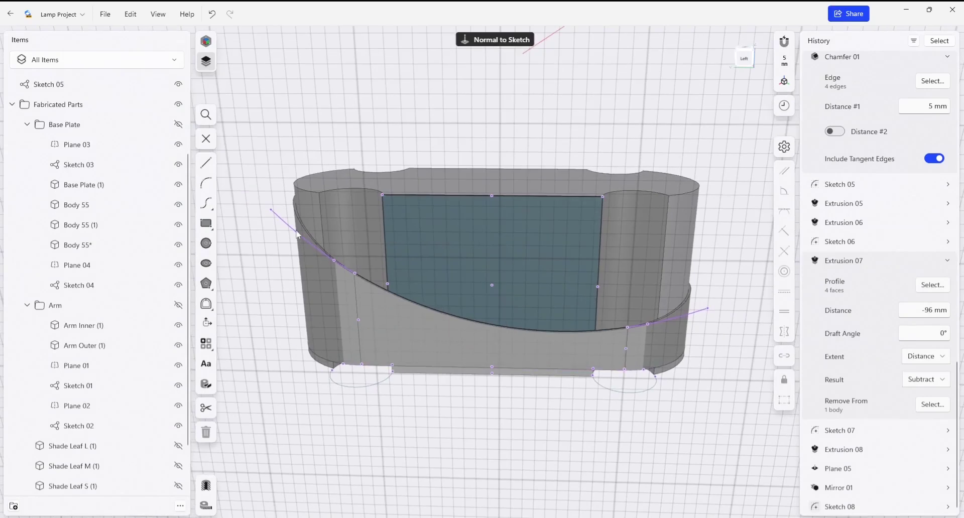
{"action": "left_click", "coordinate": [206, 162]}
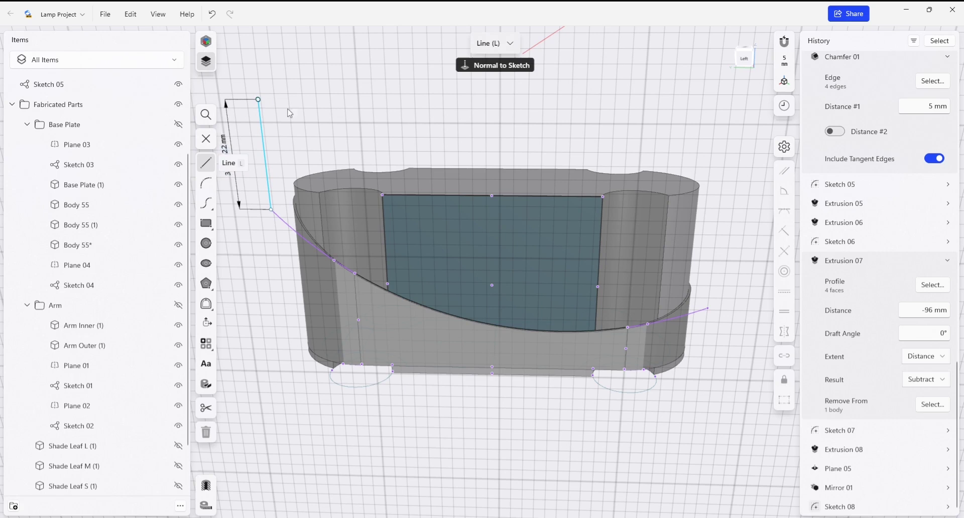
{"action": "left_click", "coordinate": [710, 113]}
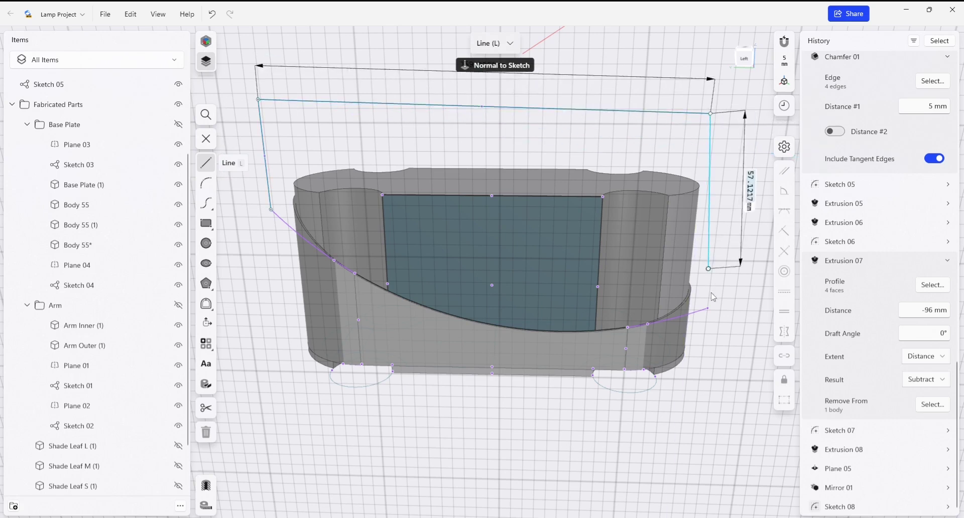
{"action": "key", "text": "Escape"}
{"action": "key", "text": "Escape"}
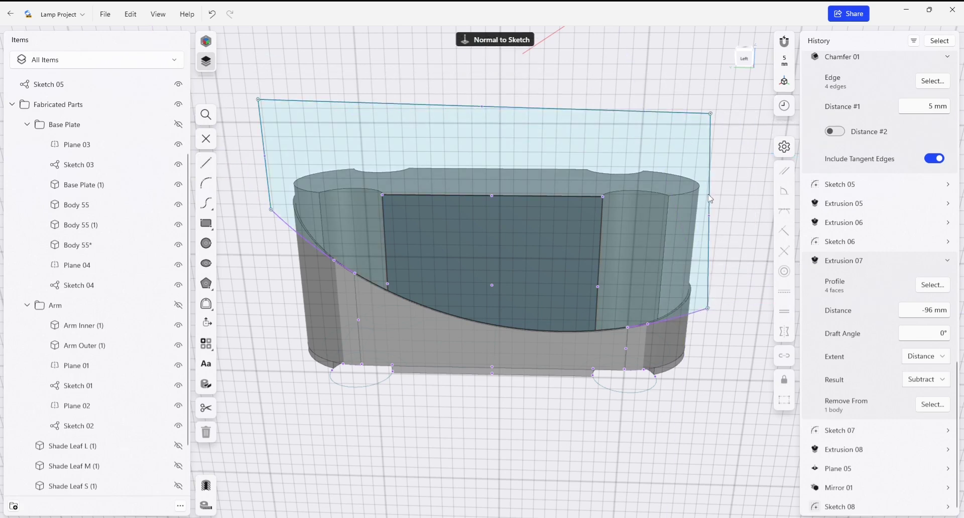
- Constrain the profile's two side lines to vertical and its upper line to horizontal
{"action": "left_click", "coordinate": [625, 259]}
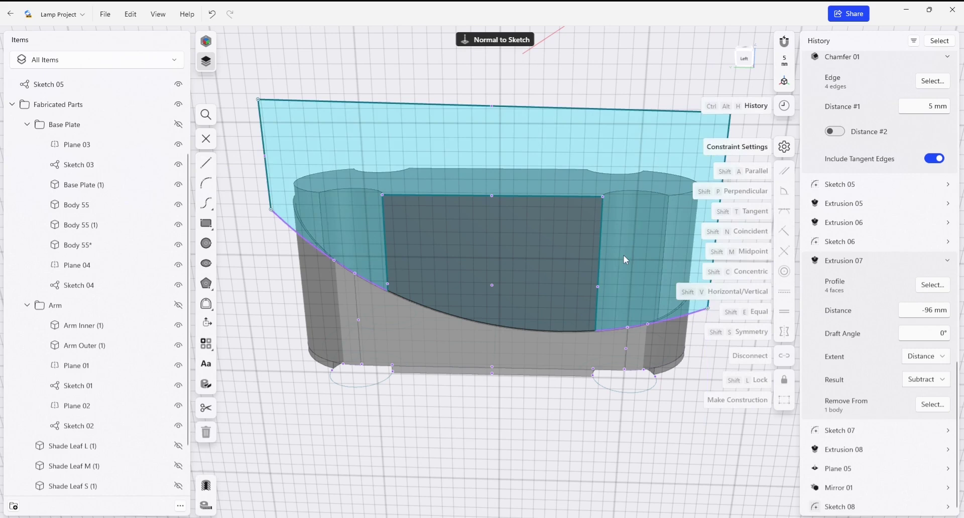
{"action": "left_click", "coordinate": [265, 138]}
{"action": "left_click", "coordinate": [265, 139]}
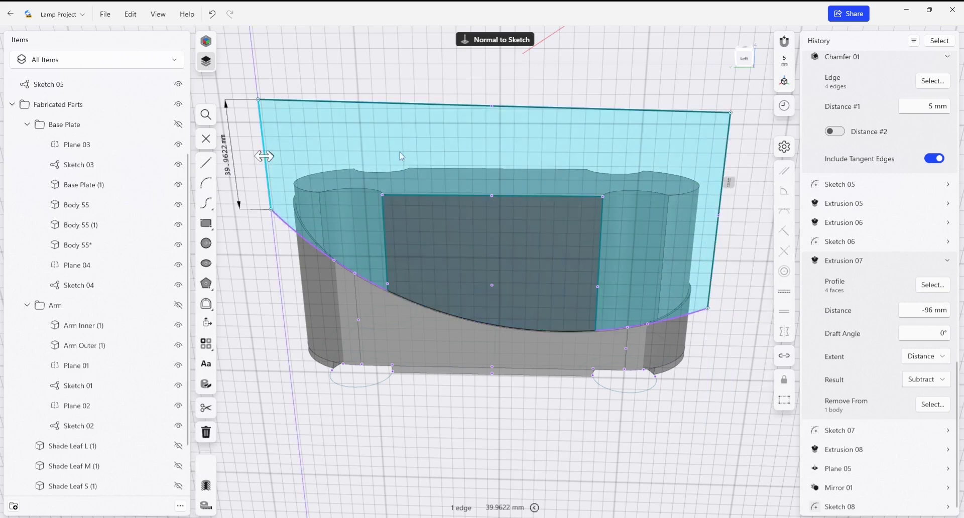
{"action": "left_click", "coordinate": [521, 123]}
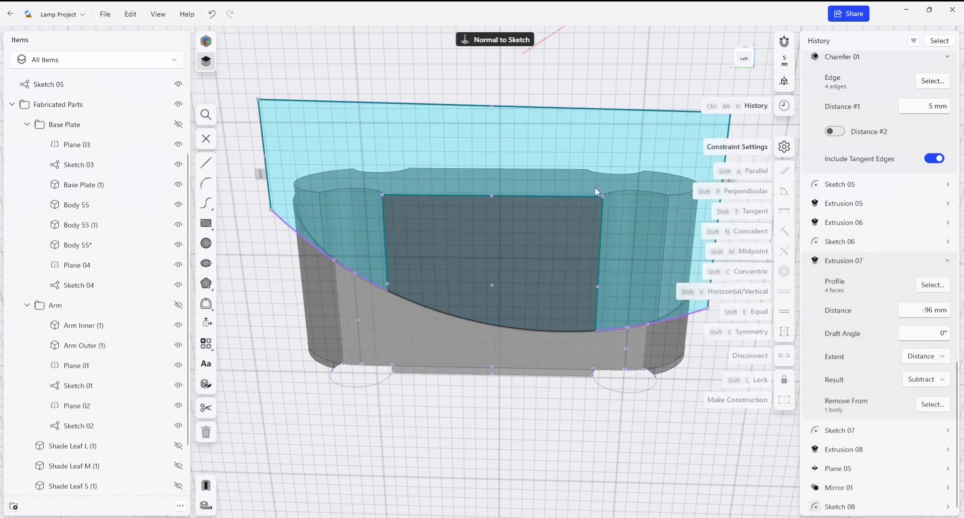
{"action": "left_click", "coordinate": [522, 110]}
{"action": "left_click", "coordinate": [522, 109]}
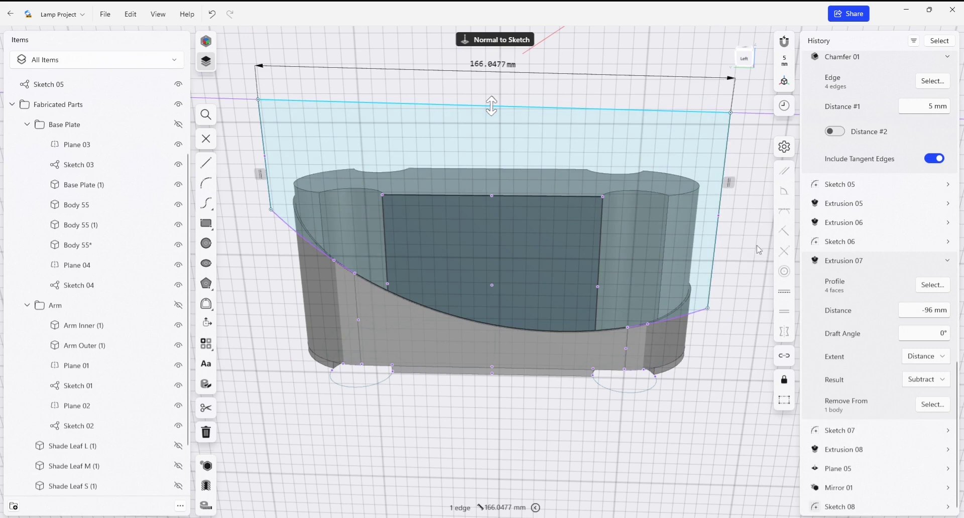
{"action": "key", "text": "Escape"}
- Extrude both profile regions -292 mm through the base block to cut away the material above the curve
{"action": "scroll", "coordinate": [616, 261], "scroll_direction": "down", "scroll_amount": 2}
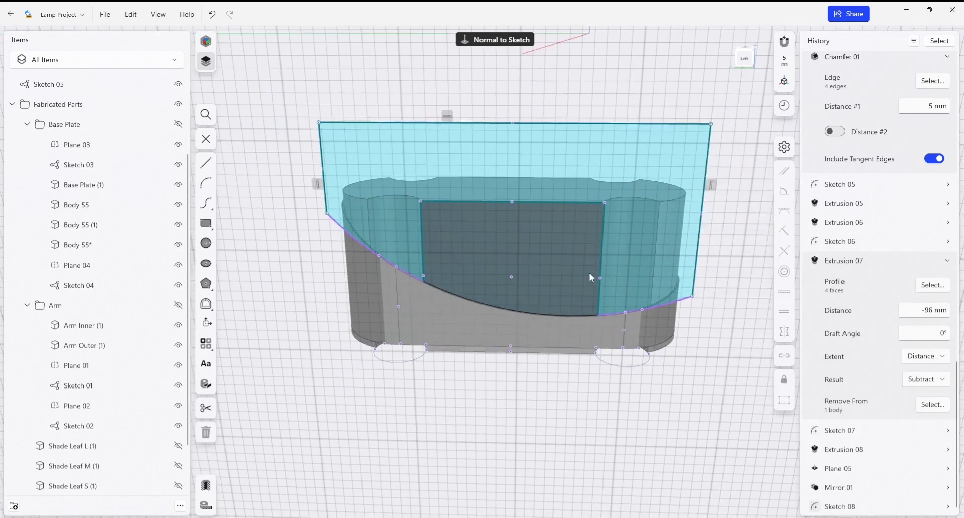
{"action": "right_click_drag", "start_coordinate": [589, 273], "coordinate": [627, 275]}
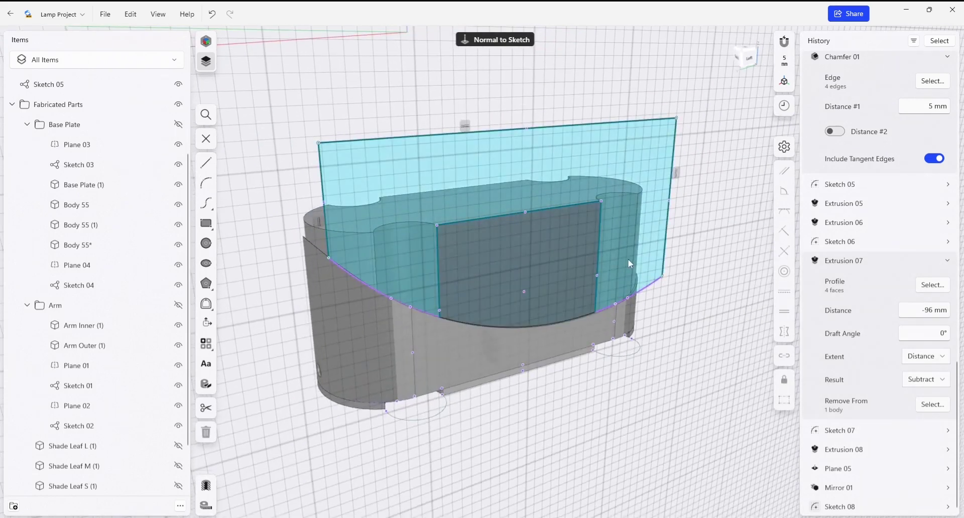
{"action": "key", "text": "e"}
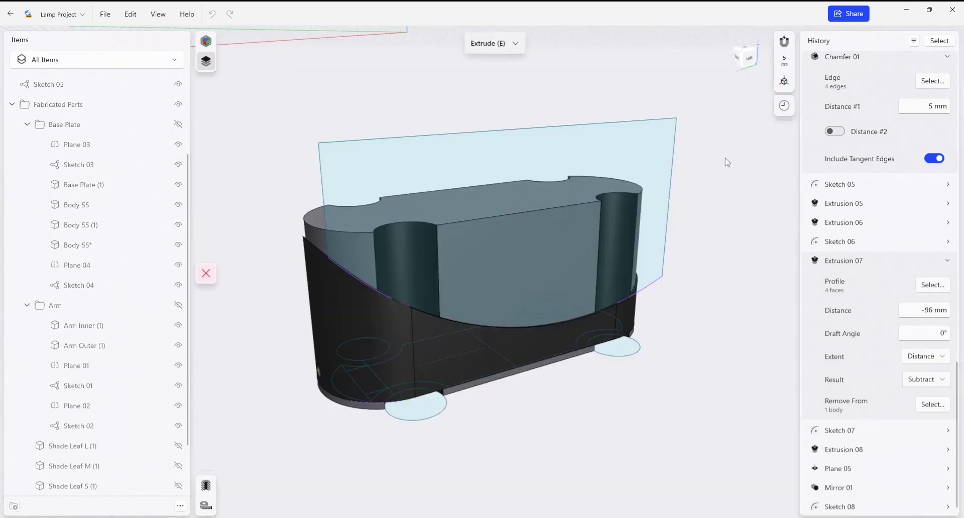
{"action": "left_click", "coordinate": [626, 152]}
{"action": "left_click", "coordinate": [573, 242]}
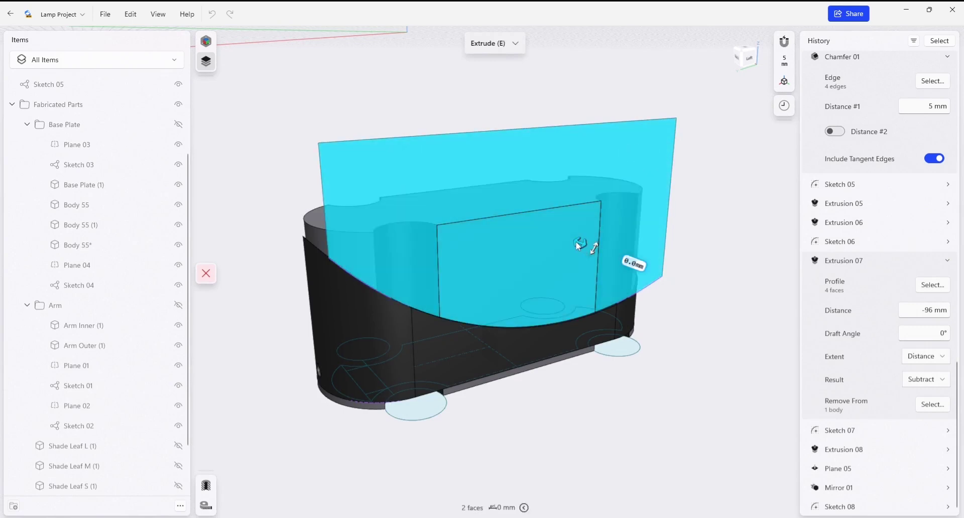
{"action": "left_click_drag", "start_coordinate": [581, 247], "coordinate": [556, 438]}
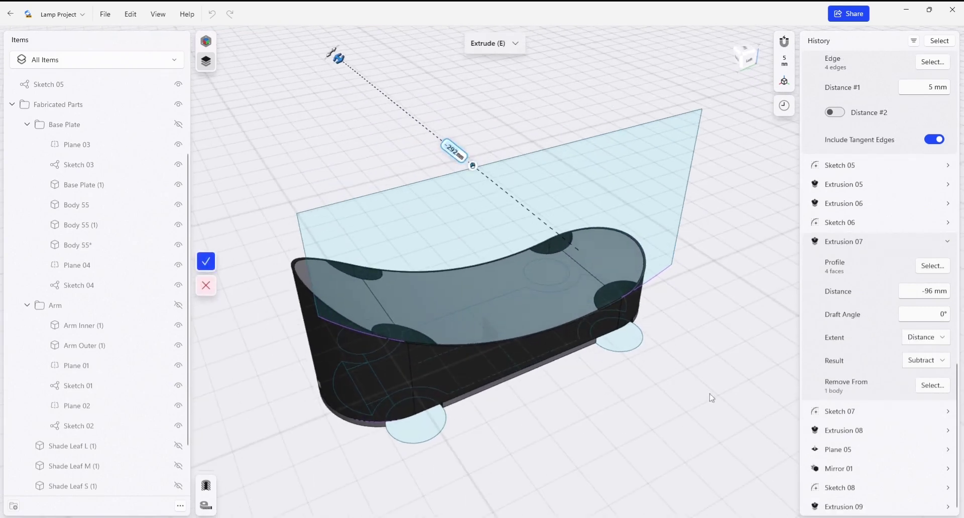
{"action": "left_click", "coordinate": [205, 262]}
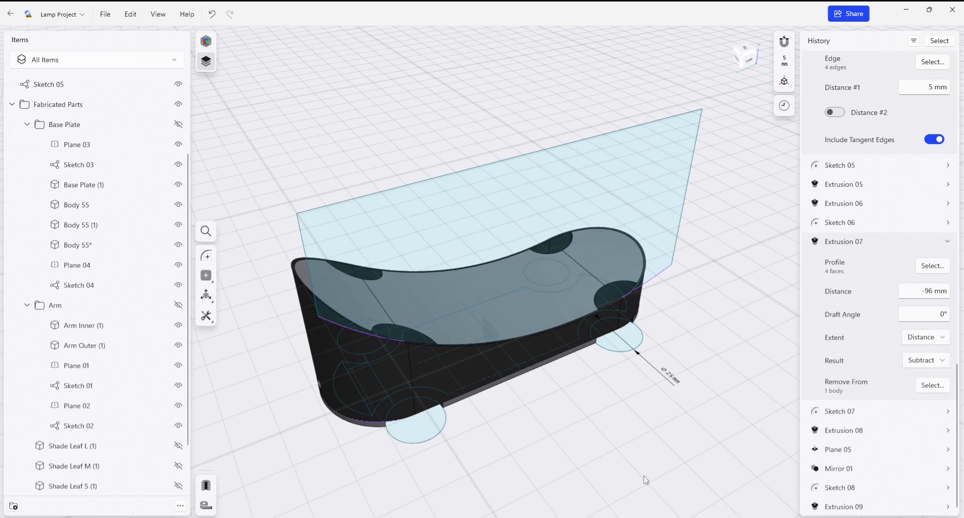
- Examine the trimmed base from several sides, checking the underside pockets and the curved upper surface
{"action": "right_click_drag", "start_coordinate": [621, 452], "coordinate": [564, 410]}
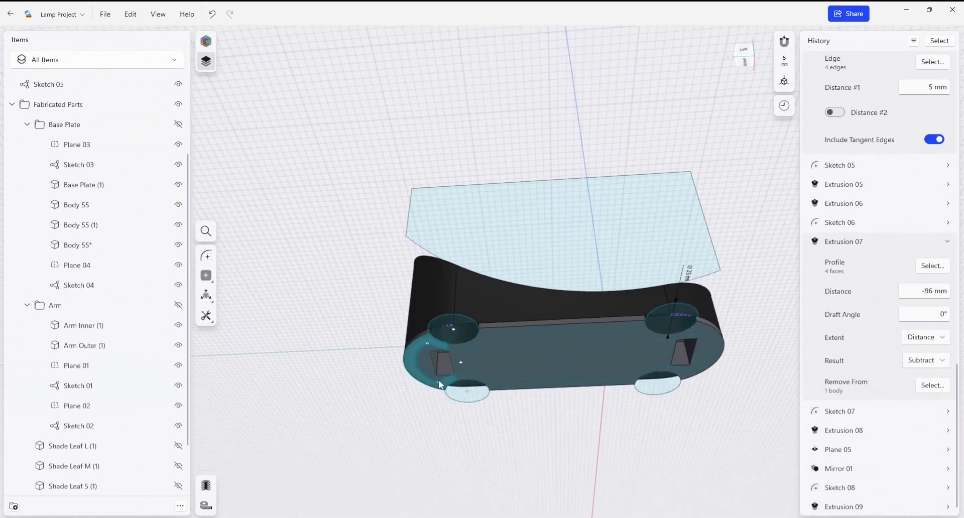
{"action": "scroll", "coordinate": [440, 377], "scroll_direction": "up", "scroll_amount": 4}
{"action": "right_click_drag", "start_coordinate": [446, 363], "coordinate": [442, 336]}
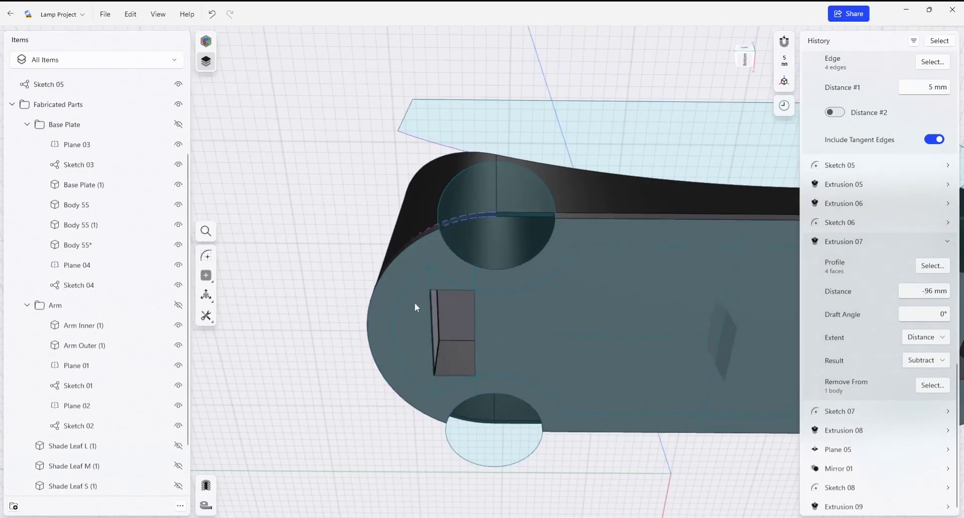
{"action": "right_click_drag", "start_coordinate": [591, 353], "coordinate": [492, 251]}
{"action": "right_click_drag", "start_coordinate": [548, 364], "coordinate": [485, 185]}
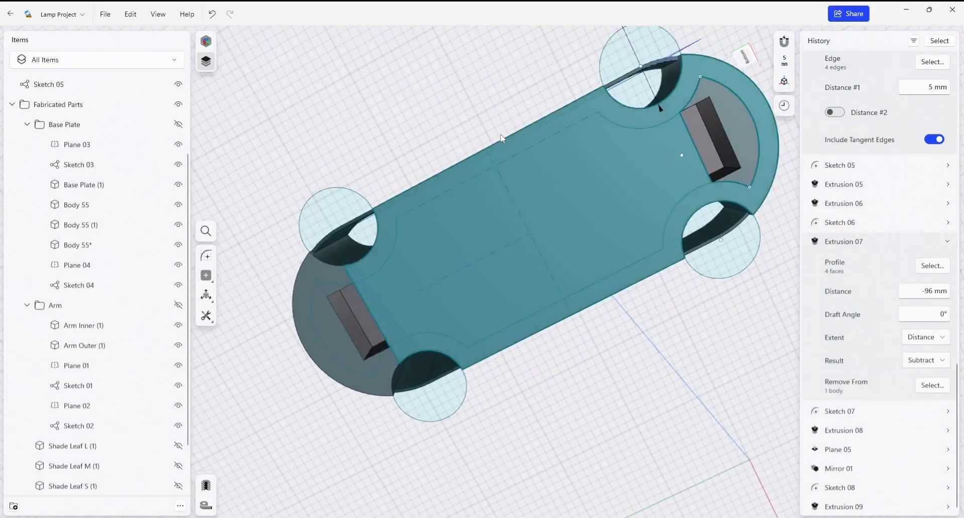
{"action": "right_click_drag", "start_coordinate": [589, 297], "coordinate": [526, 170]}
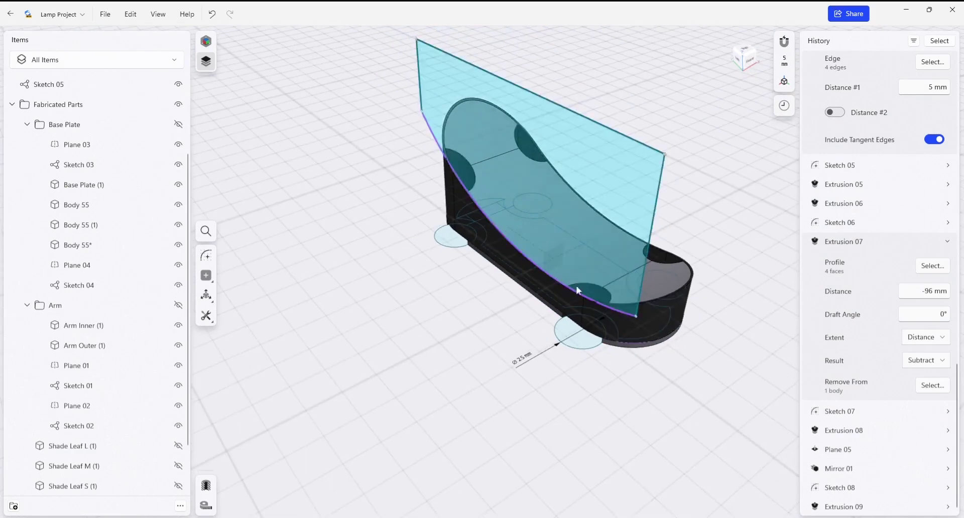
{"action": "right_click_drag", "start_coordinate": [578, 291], "coordinate": [535, 370]}
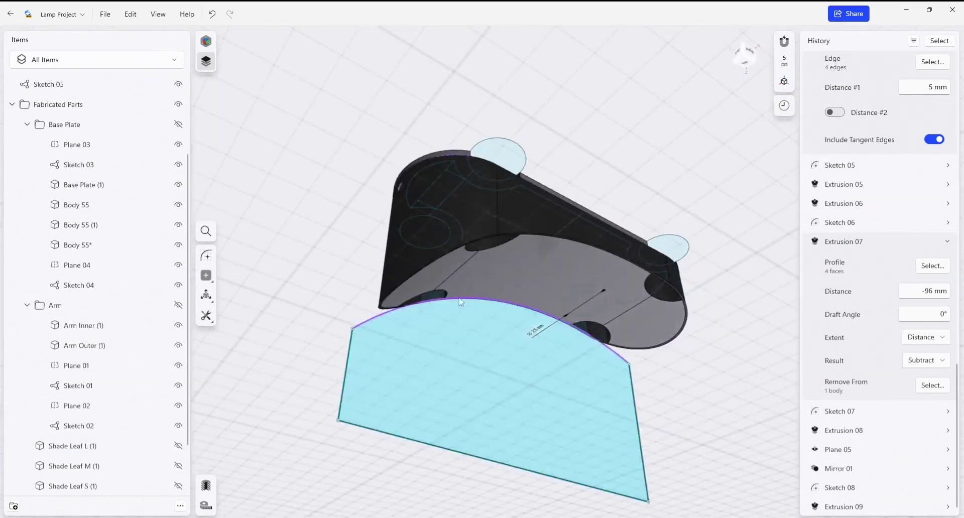
{"action": "mouse_move", "coordinate": [459, 300]}
{"action": "right_mouse_down"}
{"action": "mouse_move", "coordinate": [440, 256]}
{"action": "mouse_move", "coordinate": [568, 331]}
{"action": "mouse_move", "coordinate": [540, 341]}
{"action": "right_mouse_up"}
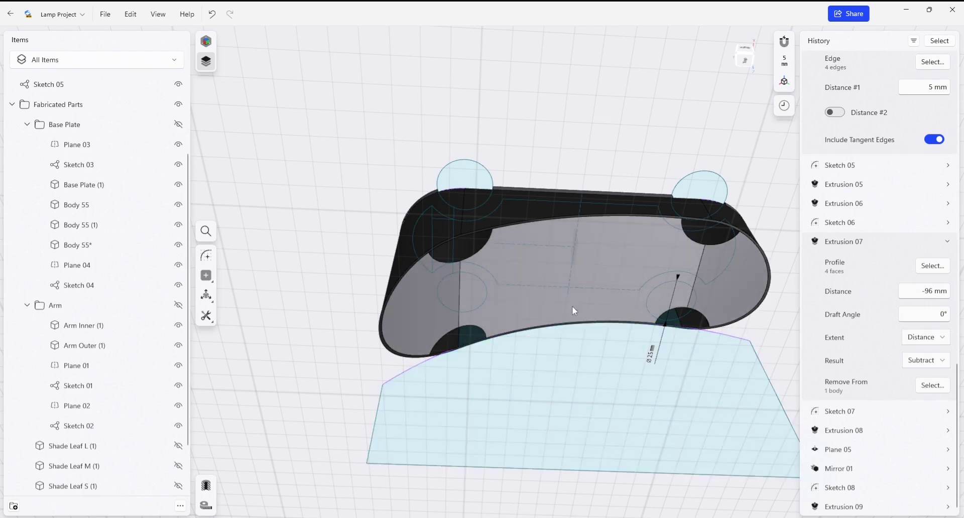
{"action": "right_click_drag", "start_coordinate": [572, 306], "coordinate": [516, 351]}
- Hide the Base Cover body to expose the base block inside it
{"action": "double_click", "coordinate": [516, 347]}
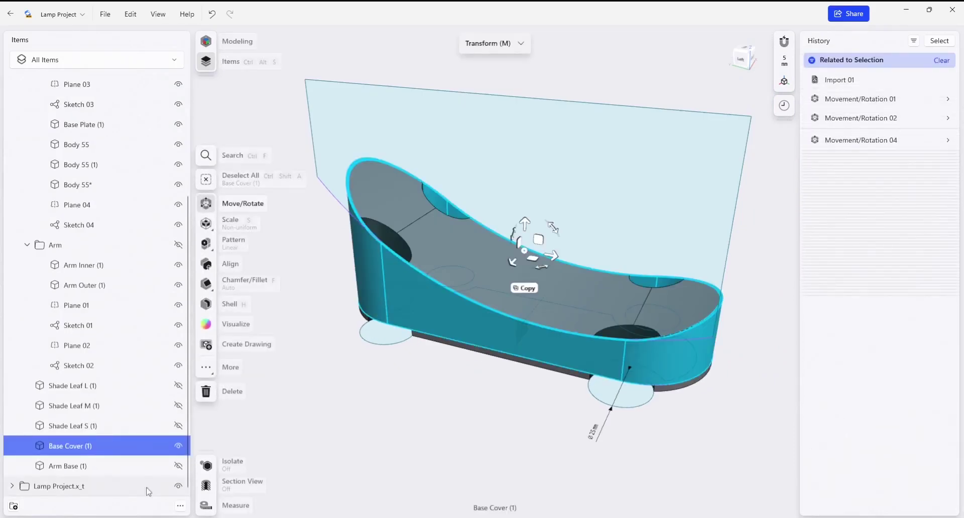
{"action": "left_click", "coordinate": [178, 446]}
{"action": "left_click", "coordinate": [458, 464]}
{"action": "right_click_drag", "start_coordinate": [458, 464], "coordinate": [497, 410]}
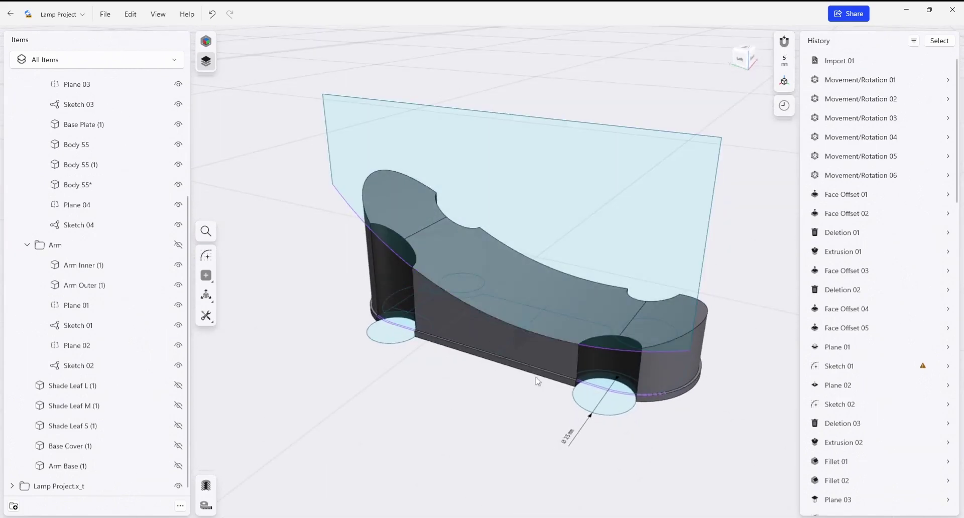
- Offset the rounded end face and long side face of the base's bottom flange outward, making the flange 66 mm across the sides
{"action": "scroll", "coordinate": [664, 423], "scroll_direction": "up", "scroll_amount": 3}
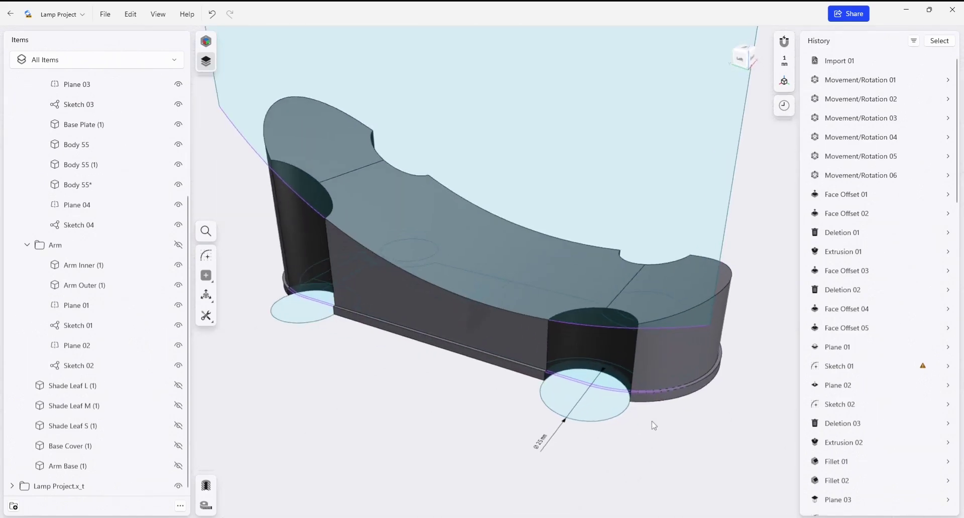
{"action": "left_click", "coordinate": [696, 396]}
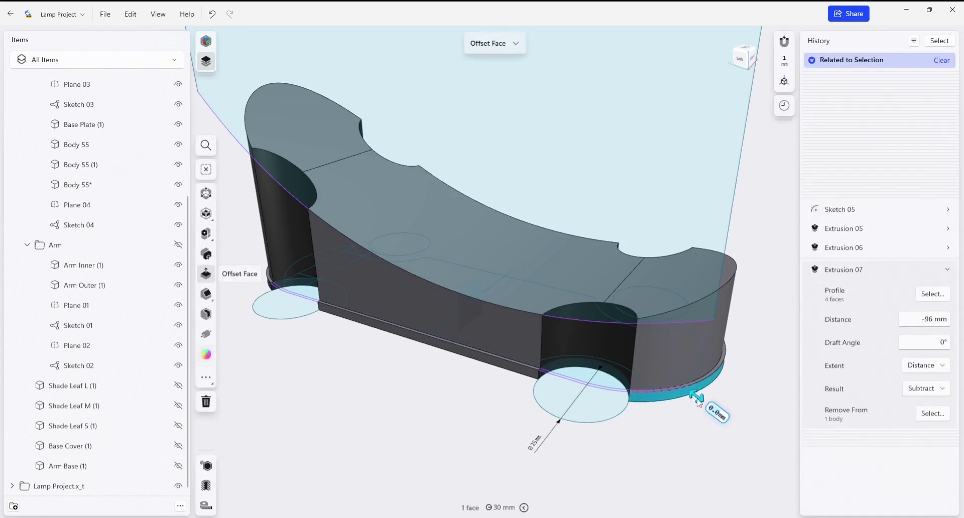
{"action": "left_click", "coordinate": [524, 376]}
{"action": "left_click_drag", "start_coordinate": [517, 382], "coordinate": [602, 458]}
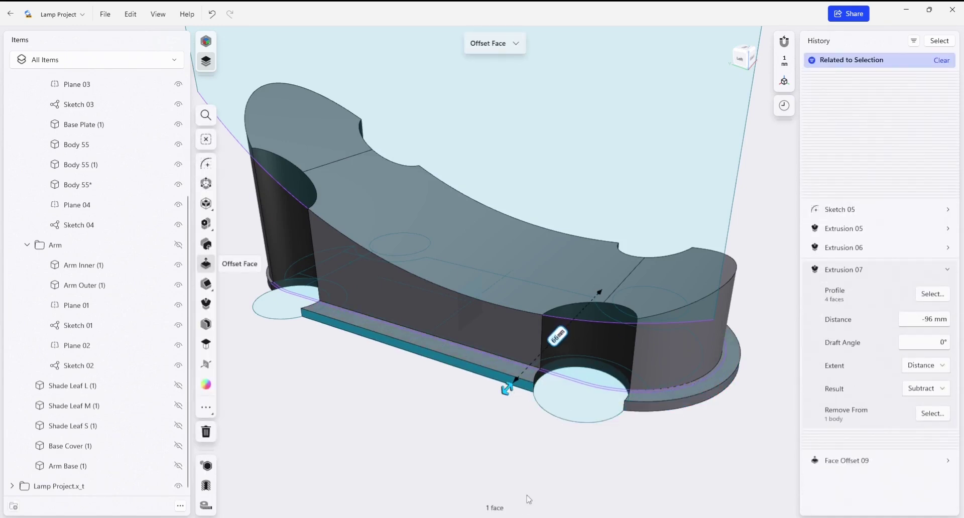
- Undo the last two face offsets on the base's bottom flange
{"action": "key", "text": "ctrl+z"}
{"action": "key", "text": "ctrl+z"}
{"action": "right_click_drag", "start_coordinate": [660, 450], "coordinate": [665, 474]}
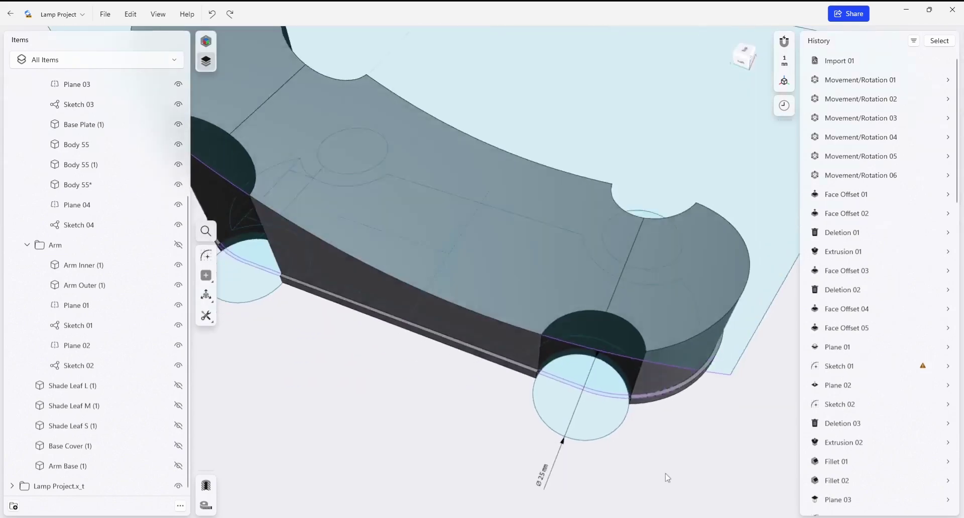
{"action": "scroll", "coordinate": [396, 377], "scroll_direction": "down", "scroll_amount": 5}
{"action": "middle_click_drag", "start_coordinate": [397, 377], "coordinate": [455, 431]}
{"action": "right_click_drag", "start_coordinate": [455, 431], "coordinate": [461, 382]}
{"action": "scroll", "coordinate": [463, 377], "scroll_direction": "up", "scroll_amount": 2}
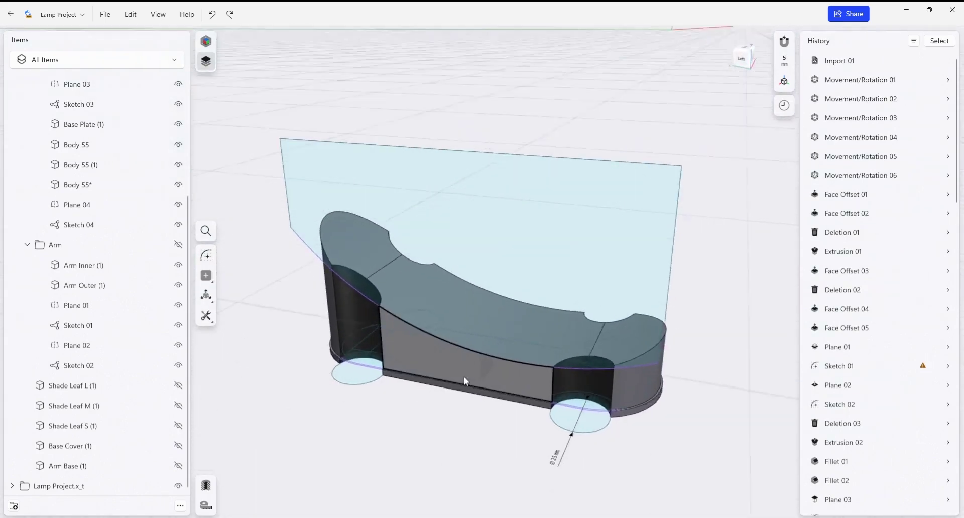
- Group Sketch 08, Plane 05, Sketch 07, Sketch 06, Body 58 and Sketch 05 into a new folder
{"action": "scroll", "coordinate": [465, 378], "scroll_direction": "up", "scroll_amount": 2}
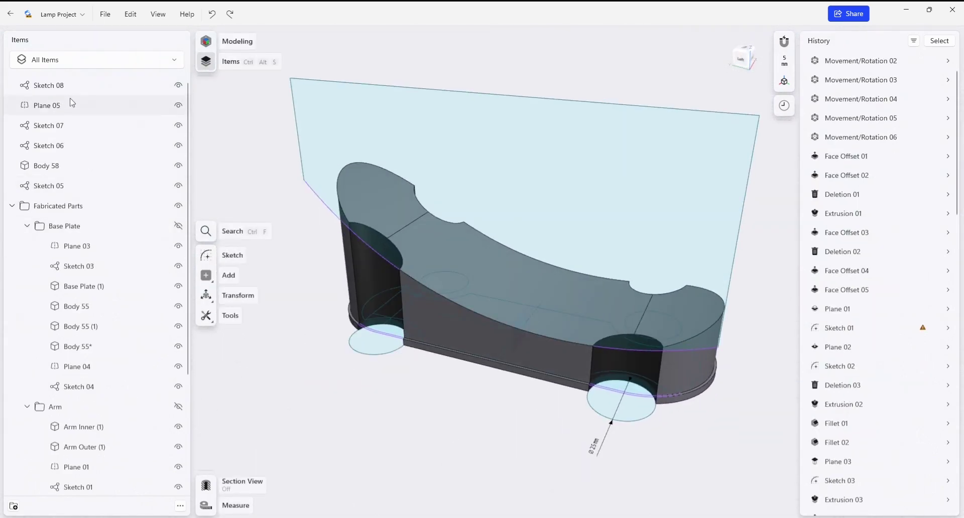
{"action": "left_click", "coordinate": [65, 85]}
{"action": "left_click", "coordinate": [66, 104]}
{"action": "left_click", "coordinate": [68, 126]}
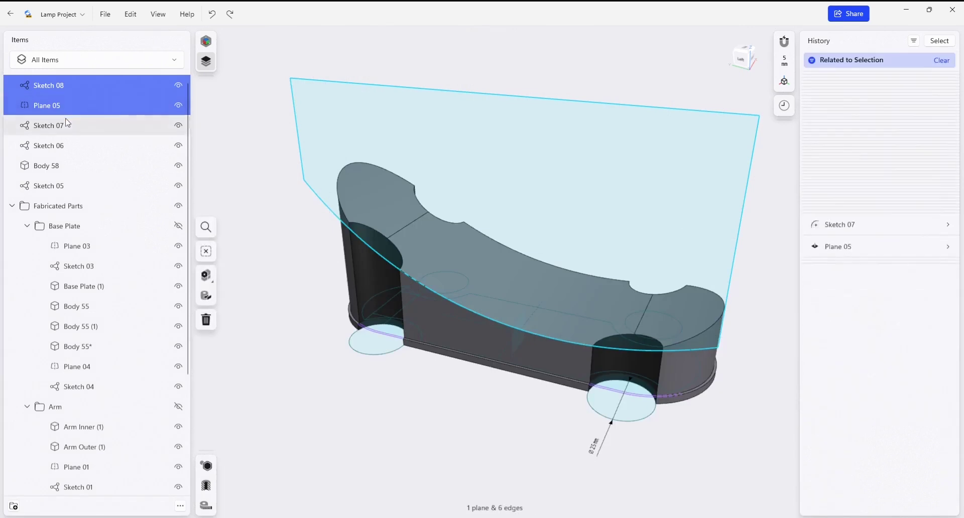
{"action": "left_click", "coordinate": [72, 145]}
{"action": "left_click", "coordinate": [71, 166]}
{"action": "left_click", "coordinate": [71, 185]}
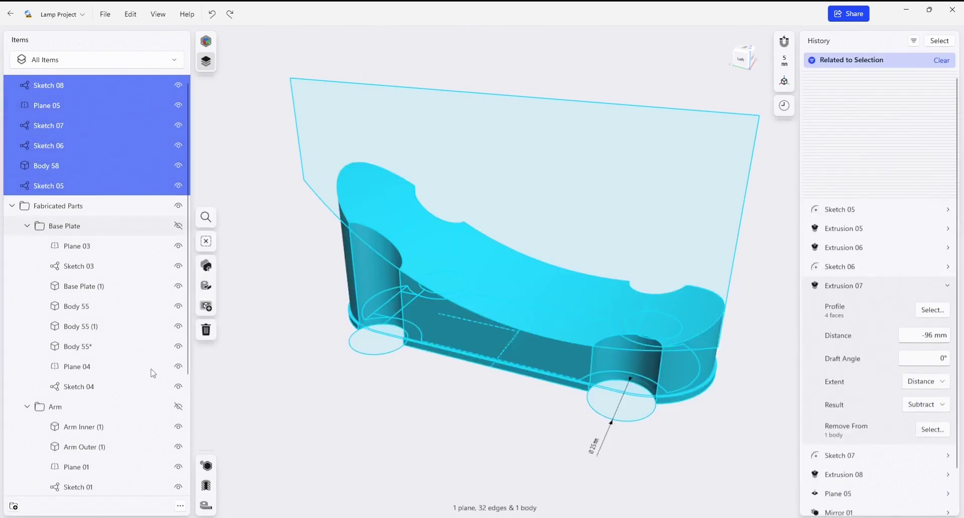
{"action": "left_click", "coordinate": [15, 506]}
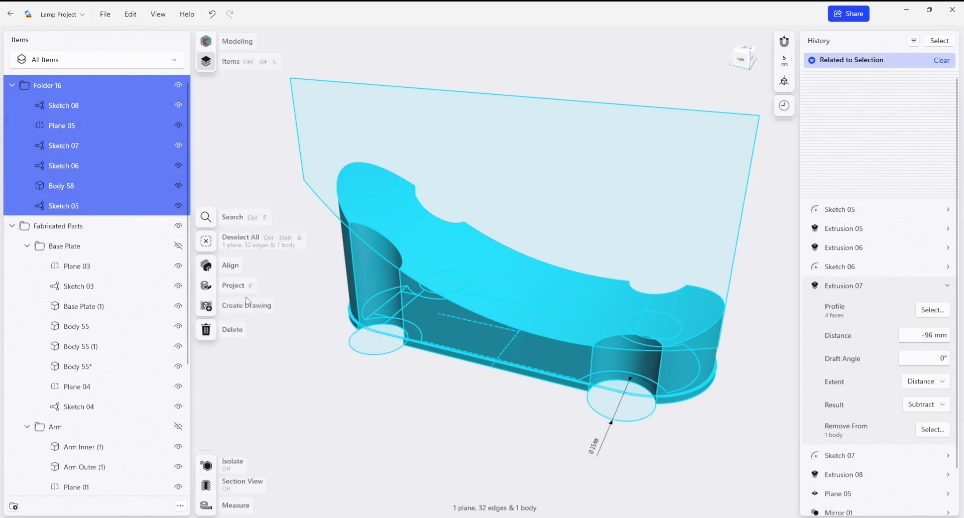
{"action": "left_click", "coordinate": [442, 453]}
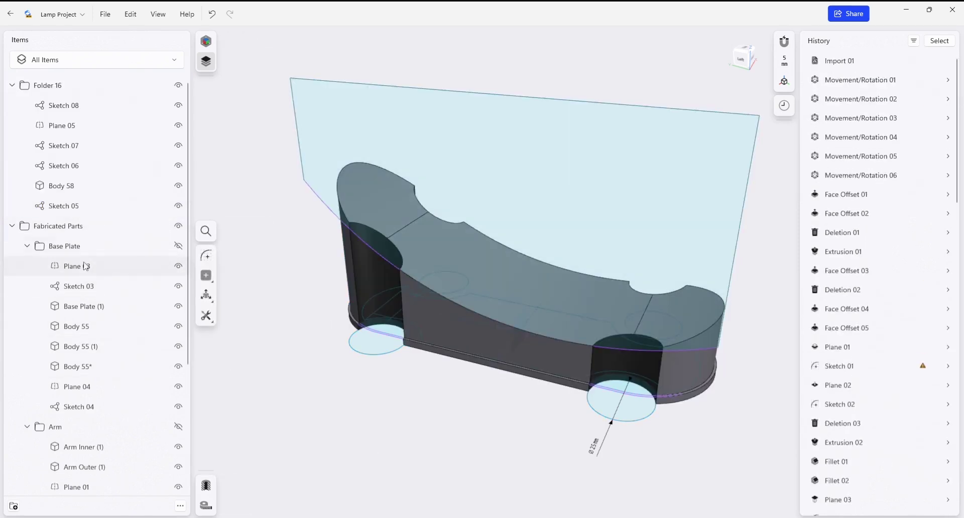
- Show the Base Cover (1) body and move it into Folder 16 above Sketch 08
{"action": "scroll", "coordinate": [109, 397], "scroll_direction": "down", "scroll_amount": 3}
{"action": "left_click", "coordinate": [88, 445]}
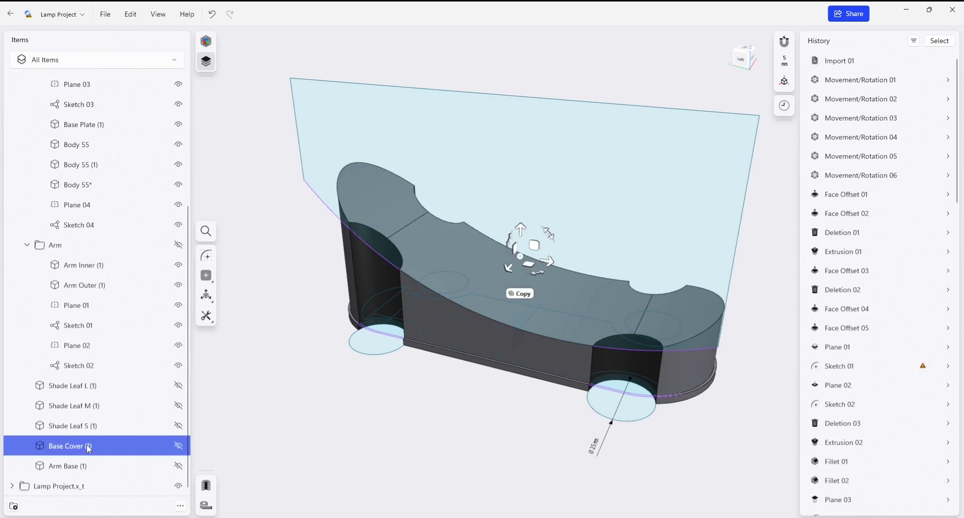
{"action": "left_click", "coordinate": [177, 448]}
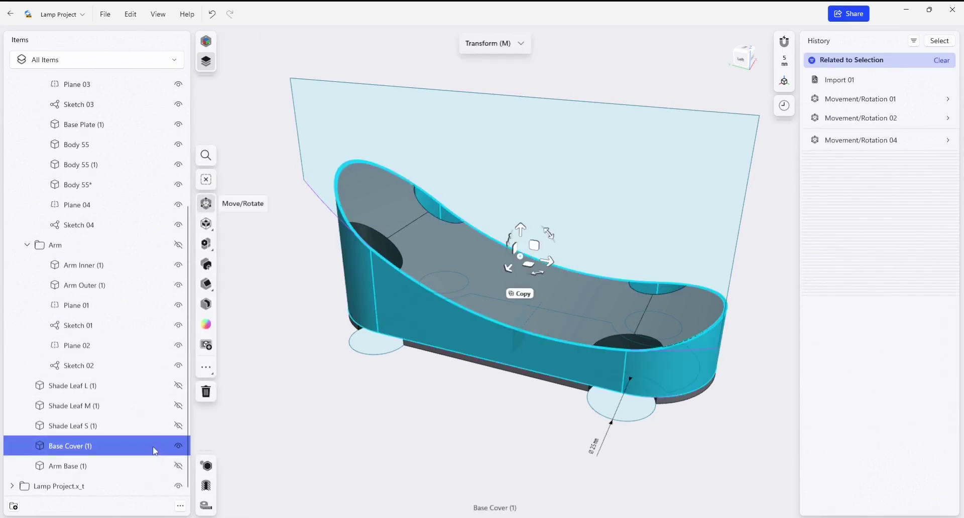
{"action": "scroll", "coordinate": [138, 256], "scroll_direction": "up", "scroll_amount": 3}
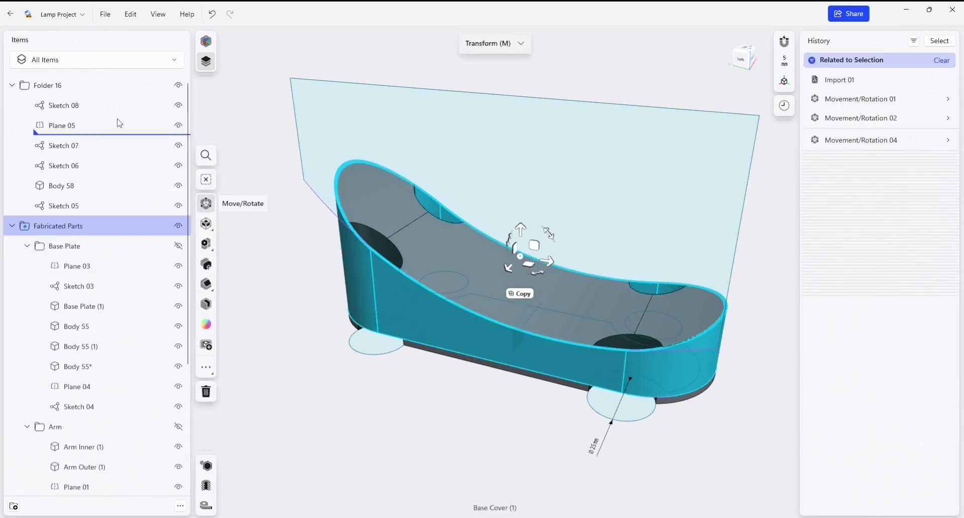
{"action": "left_click_drag", "start_coordinate": [113, 99], "coordinate": [111, 104]}
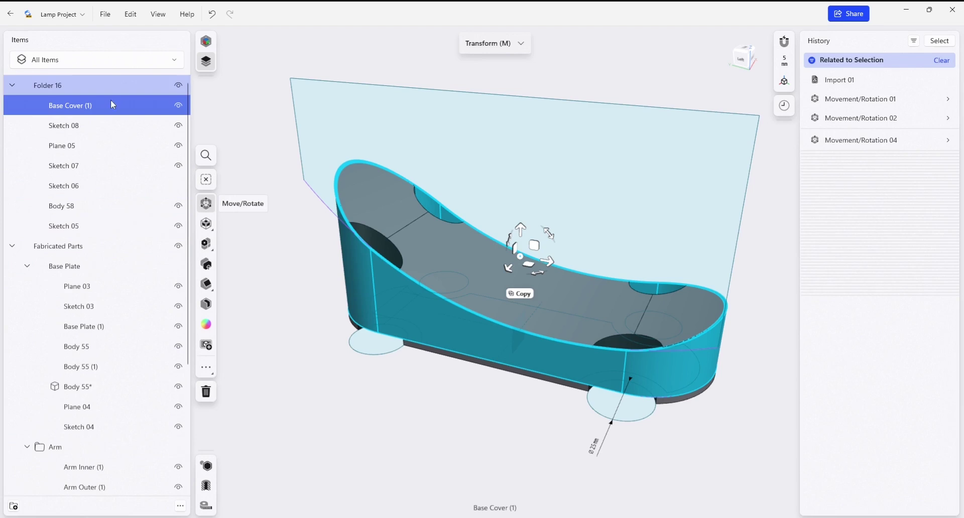
- Move Folder 16 with all its contents into the Fabricated Parts folder, above Base Plate
{"action": "left_click", "coordinate": [59, 85]}
{"action": "left_click_drag", "start_coordinate": [59, 88], "coordinate": [88, 200]}
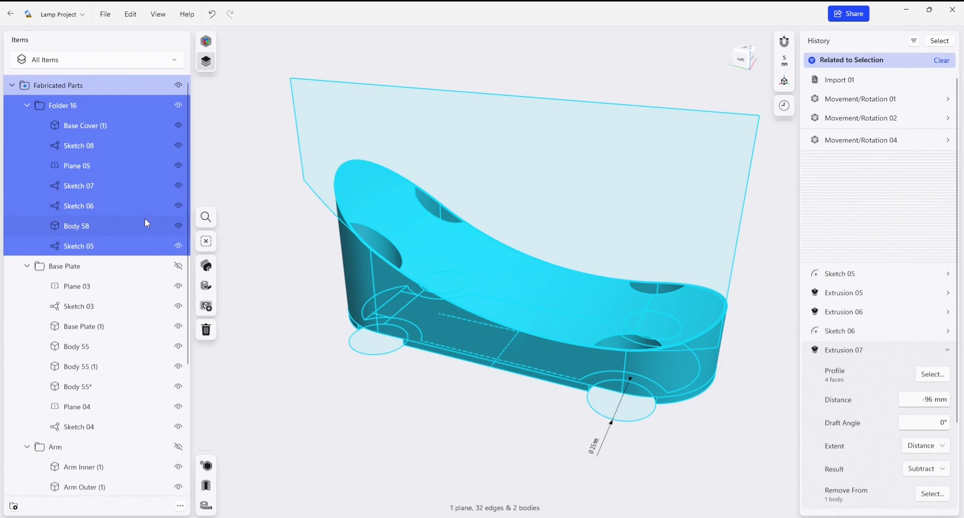
- Hide Folder 16 and rename it Base Cover
{"action": "left_click", "coordinate": [178, 105]}
{"action": "double_click", "coordinate": [55, 104]}
{"action": "type", "text": "Base Cover"}
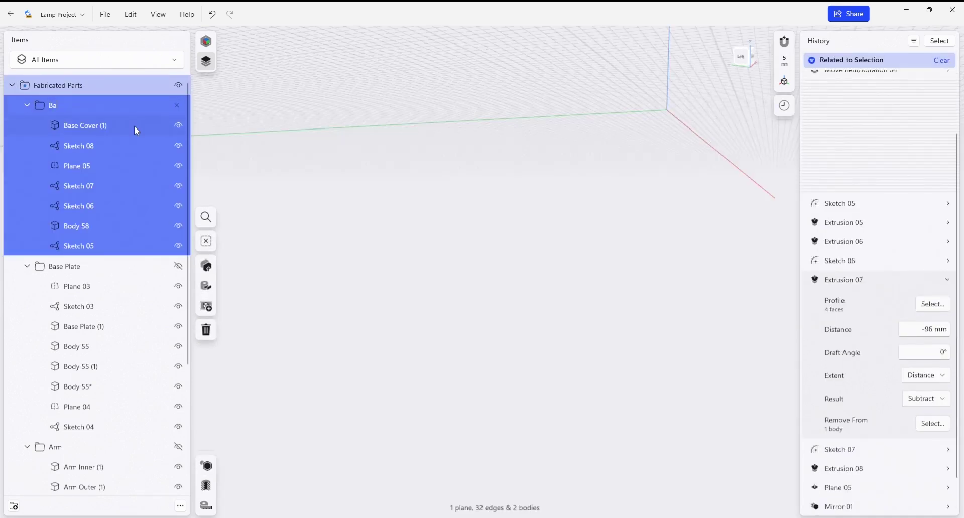